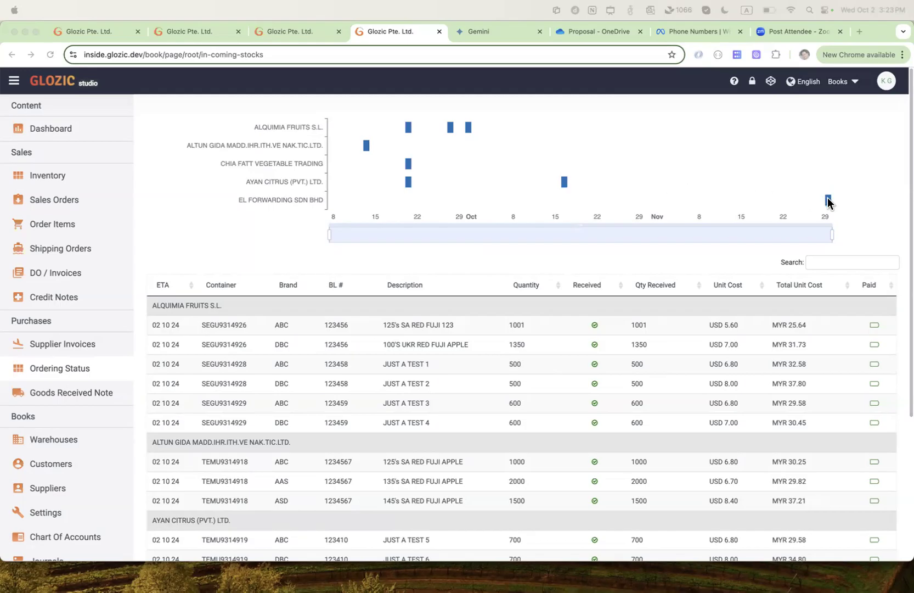
# - Filter the incoming stocks by AYAN CITRUS's mid-October shipment and EL FORWARDING's late-November shipment, then clear the filter and review all entries
pyautogui.click(564, 181)
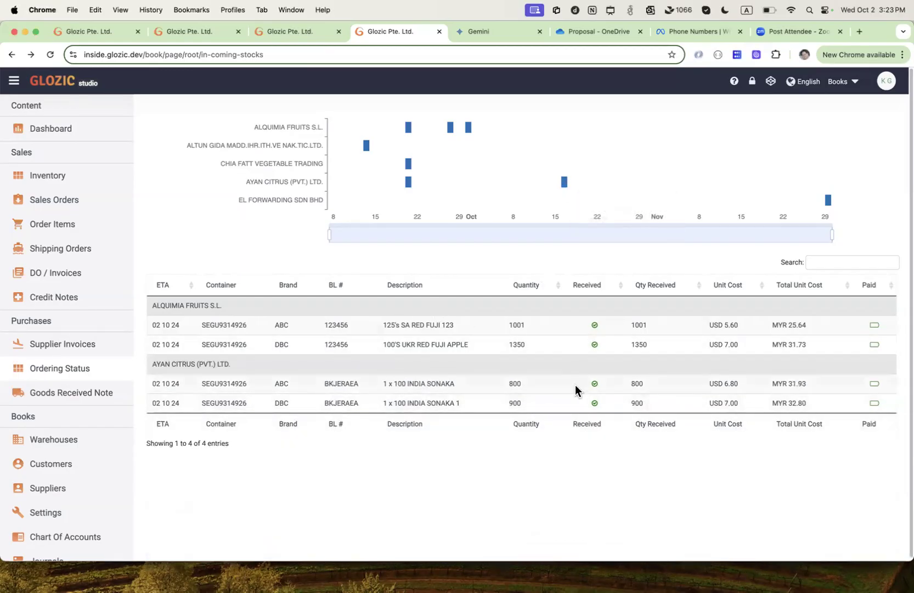
pyautogui.moveTo(831, 206)
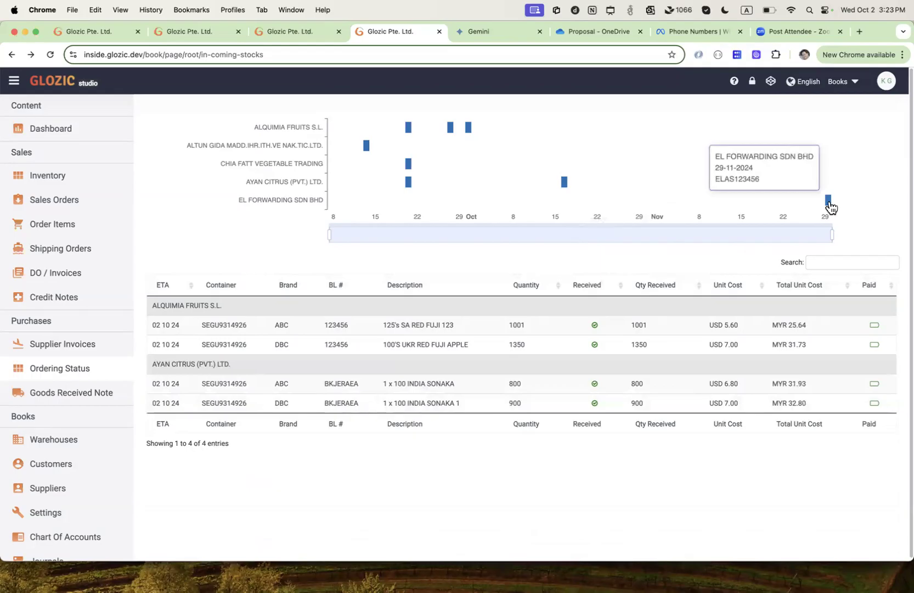
pyautogui.click(830, 206)
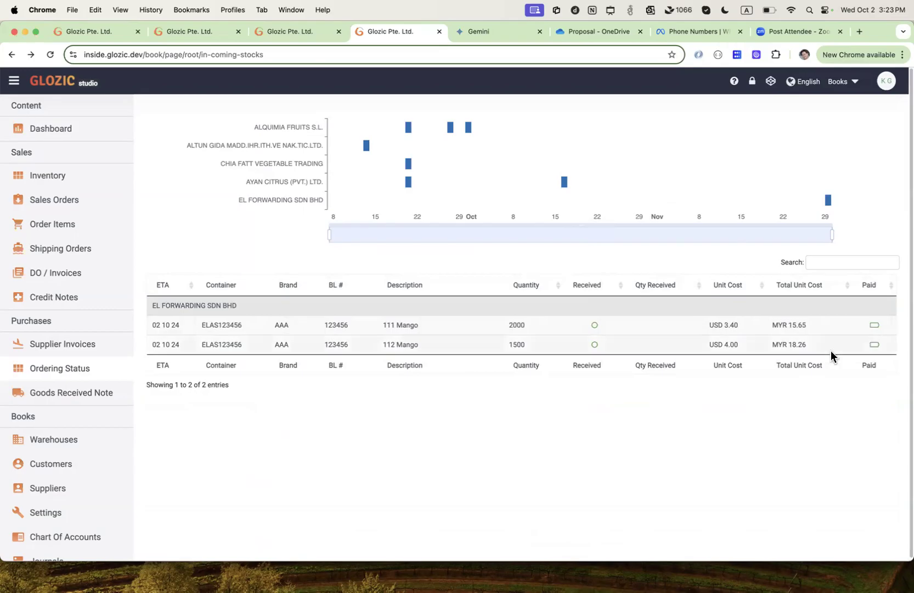
pyautogui.click(457, 181)
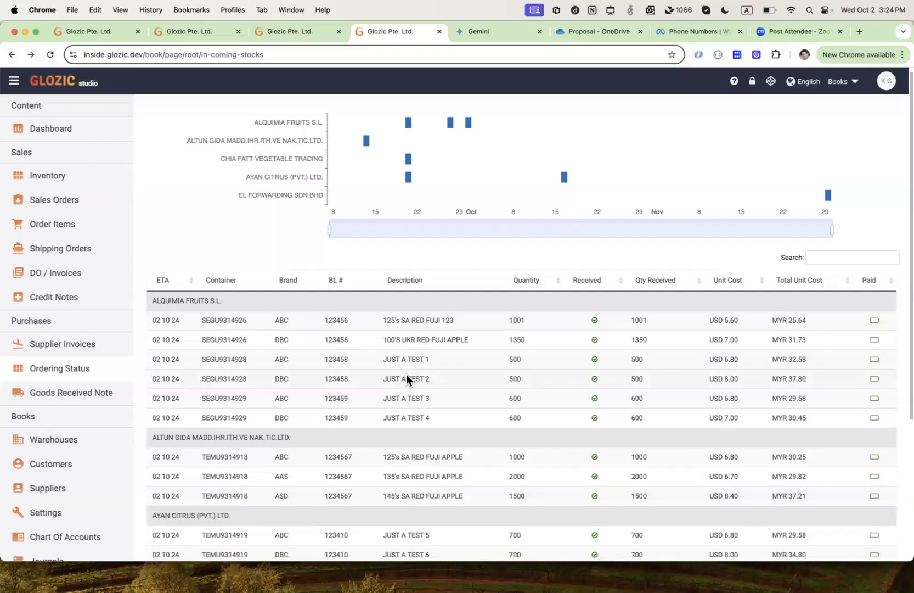
pyautogui.scroll(-3, 407, 378)
pyautogui.scroll(3, 407, 378)
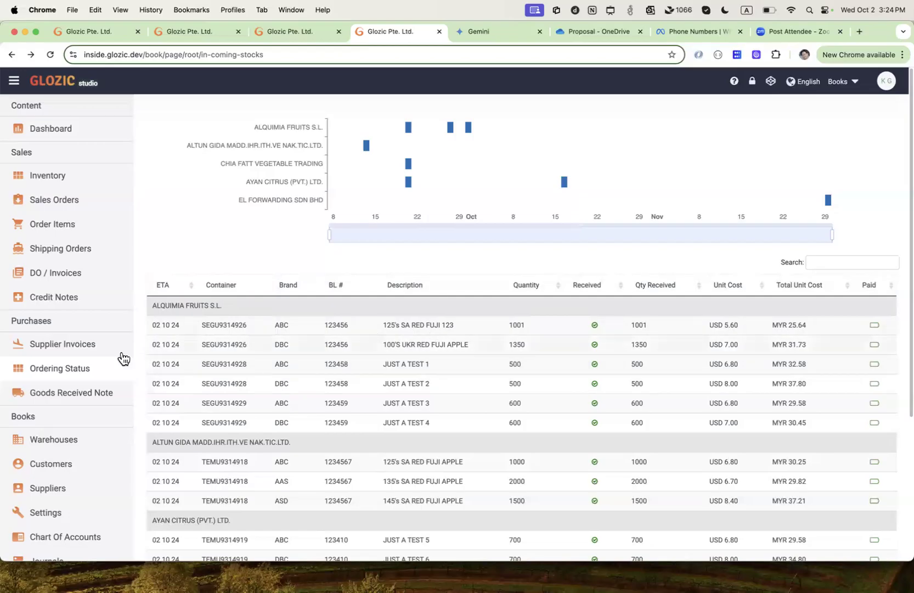
# - Open the supplier invoices and review the ALTUN GIDA invoice and the ALQUIMIA FRUITS invoice for container SEGU9314929
pyautogui.click(55, 344)
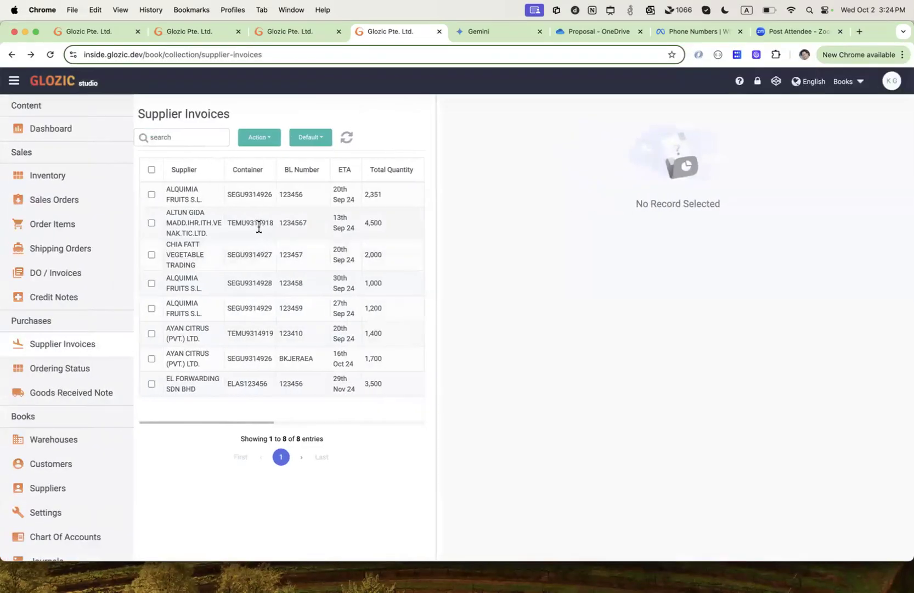
pyautogui.click(258, 226)
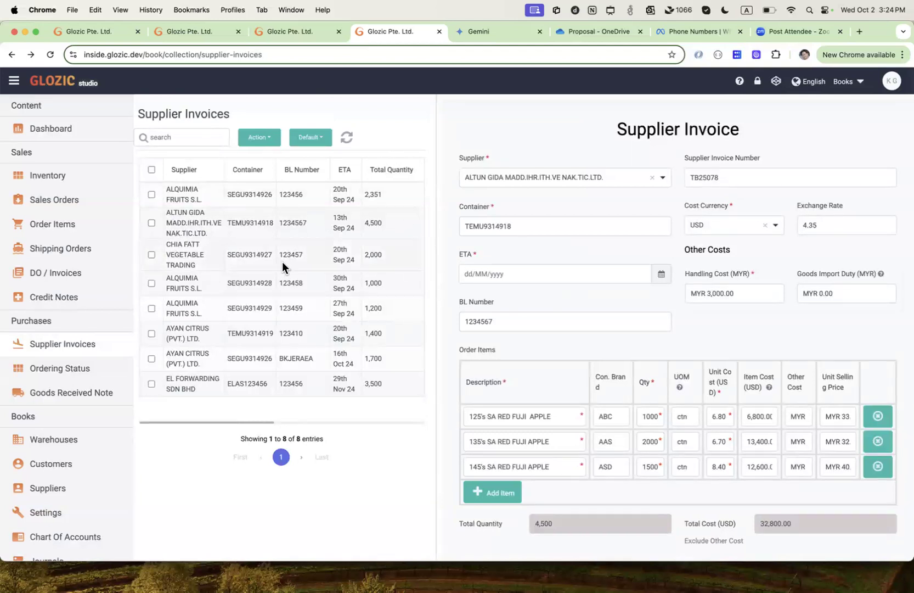
pyautogui.click(281, 228)
pyautogui.scroll(-5, 612, 321)
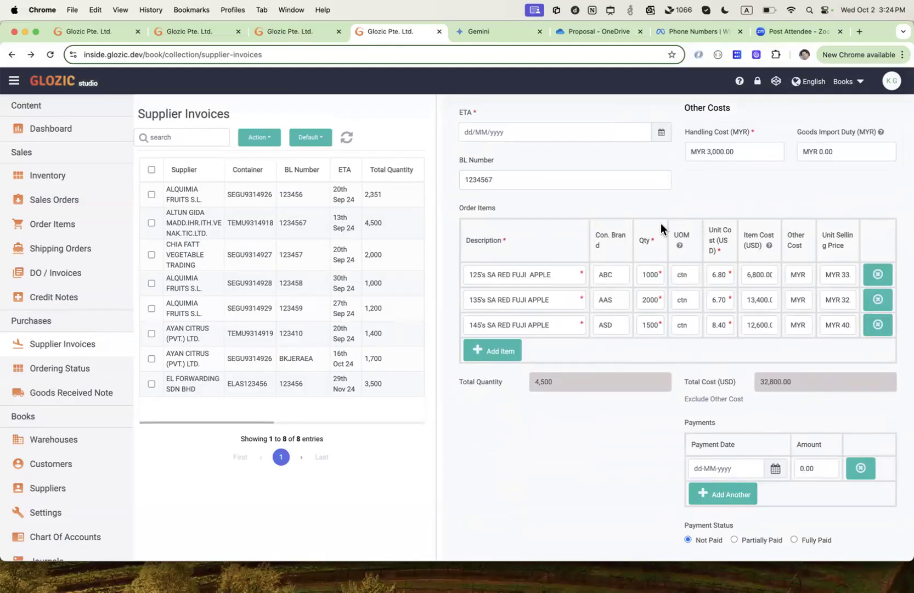
pyautogui.scroll(3, 603, 222)
pyautogui.click(260, 137)
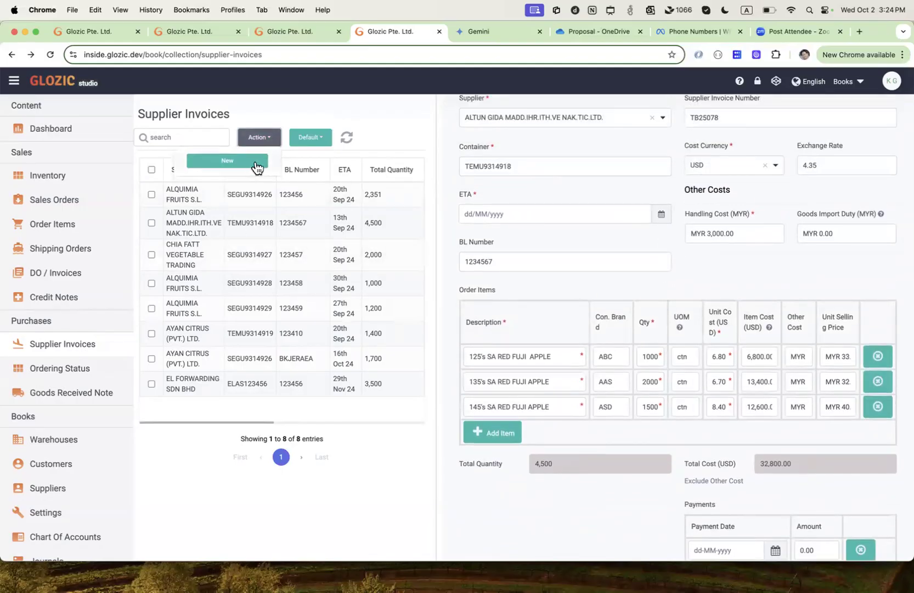
pyautogui.click(245, 277)
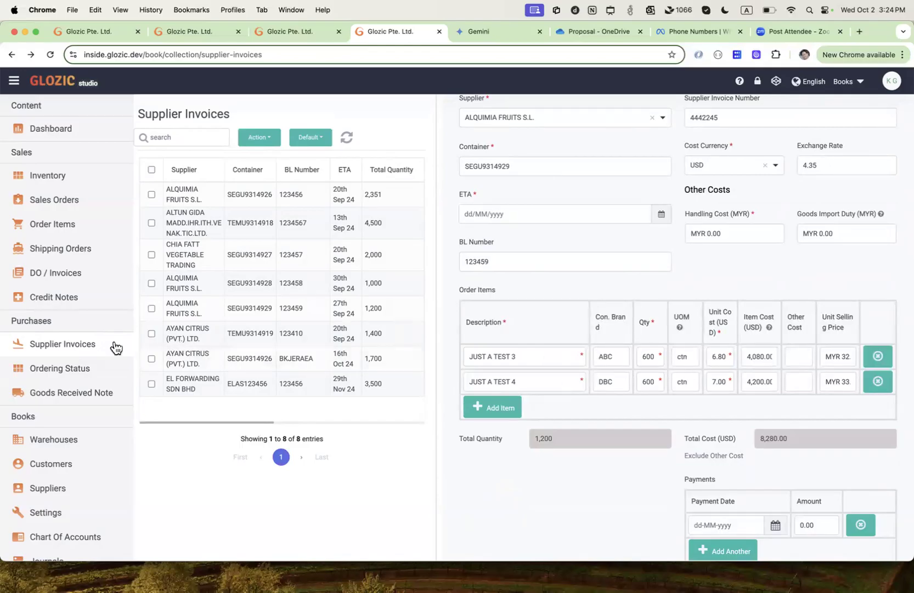
# - Return to the ordering status overview and look through the incoming items grouped by supplier
pyautogui.click(66, 369)
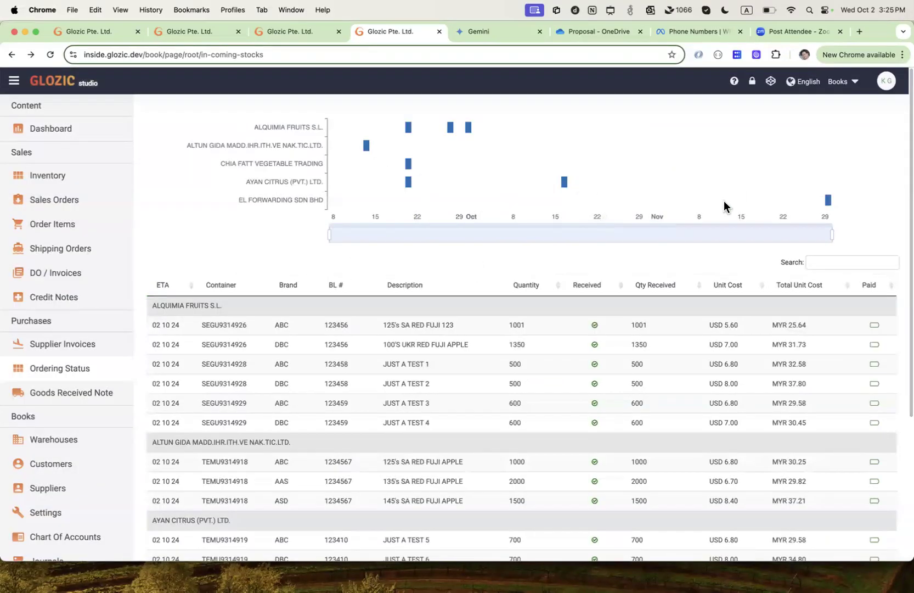
pyautogui.scroll(-1, 533, 381)
pyautogui.scroll(-2, 533, 379)
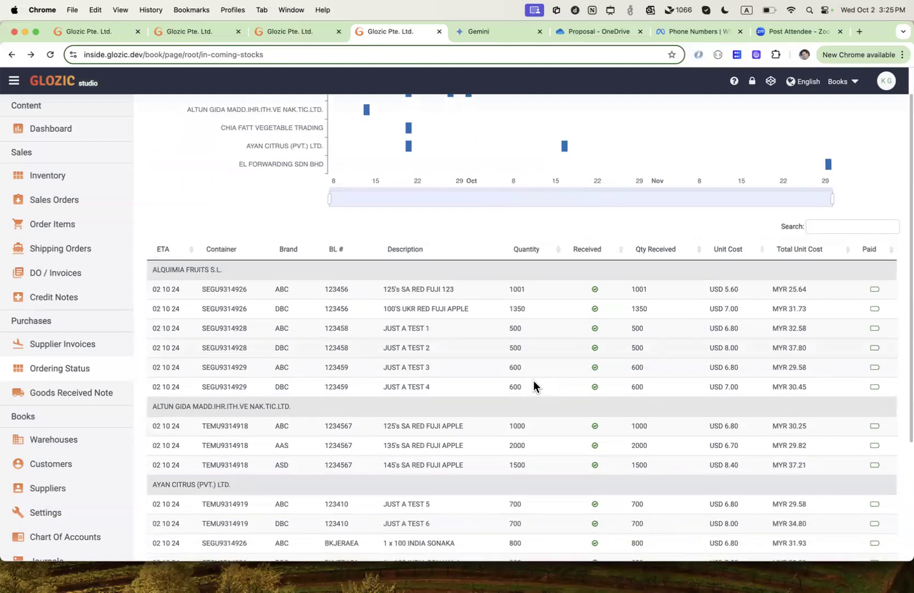
# - Open the goods received notes and examine the ALQUIMIA FRUITS note for container SEGU9314926 with its order items
pyautogui.click(90, 394)
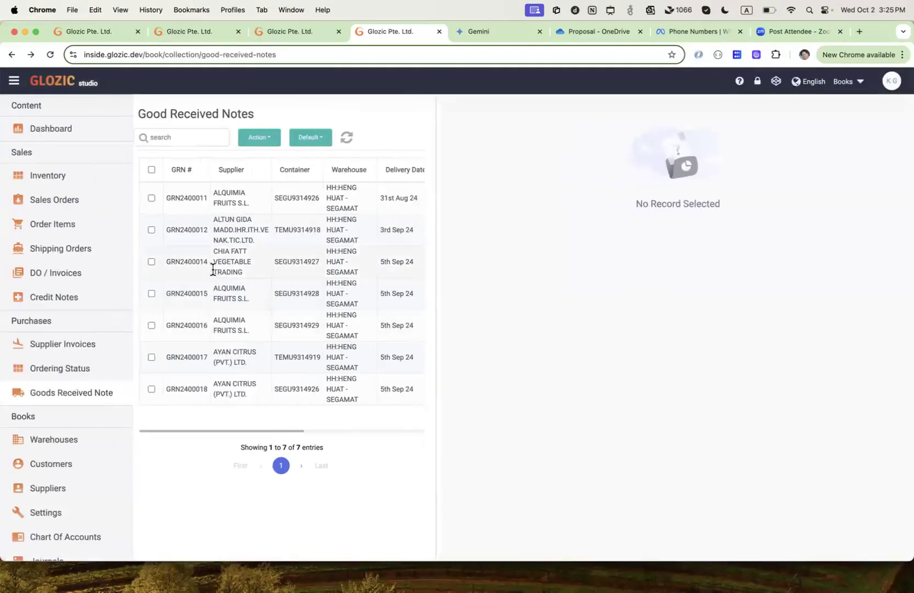
pyautogui.click(252, 201)
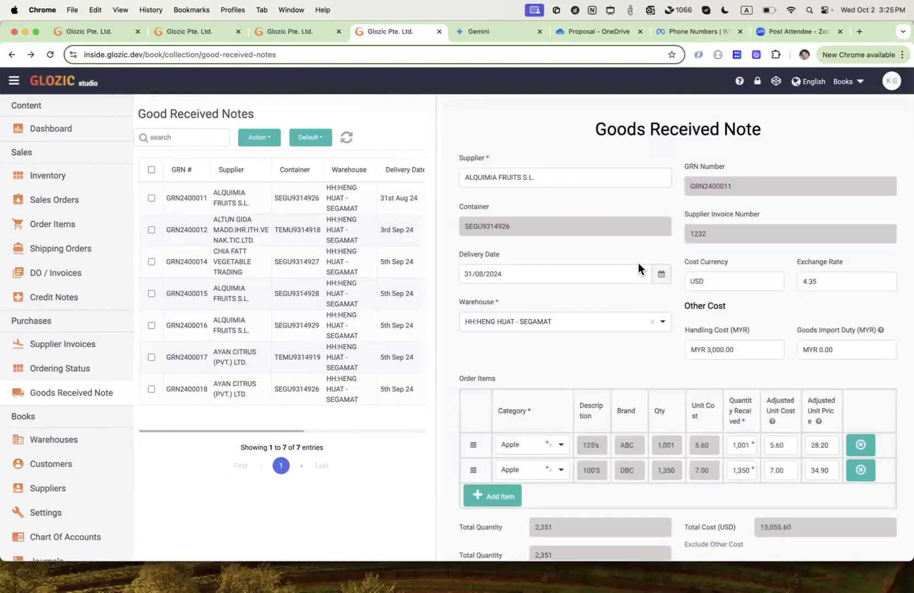
pyautogui.scroll(-5, 590, 378)
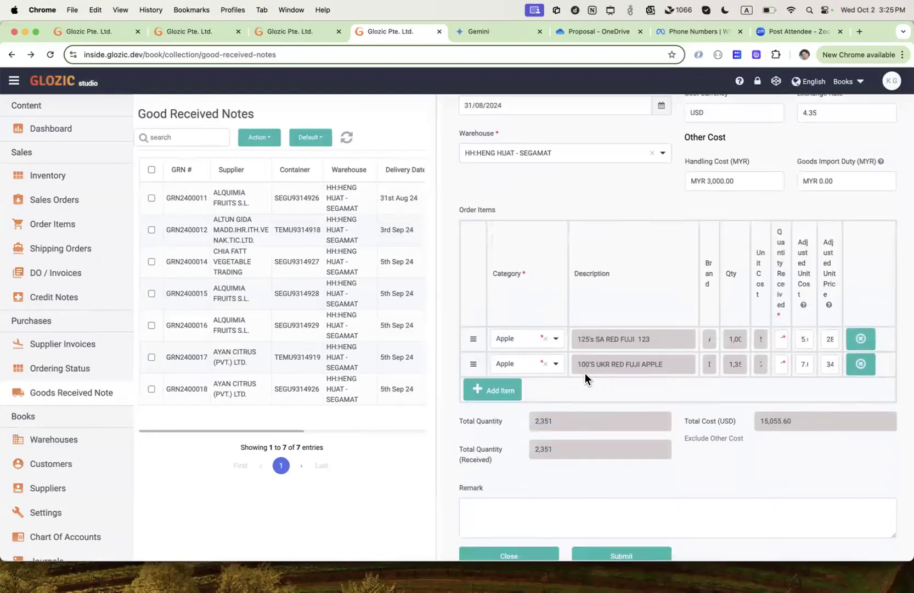
pyautogui.hscroll(6, 386, 242)
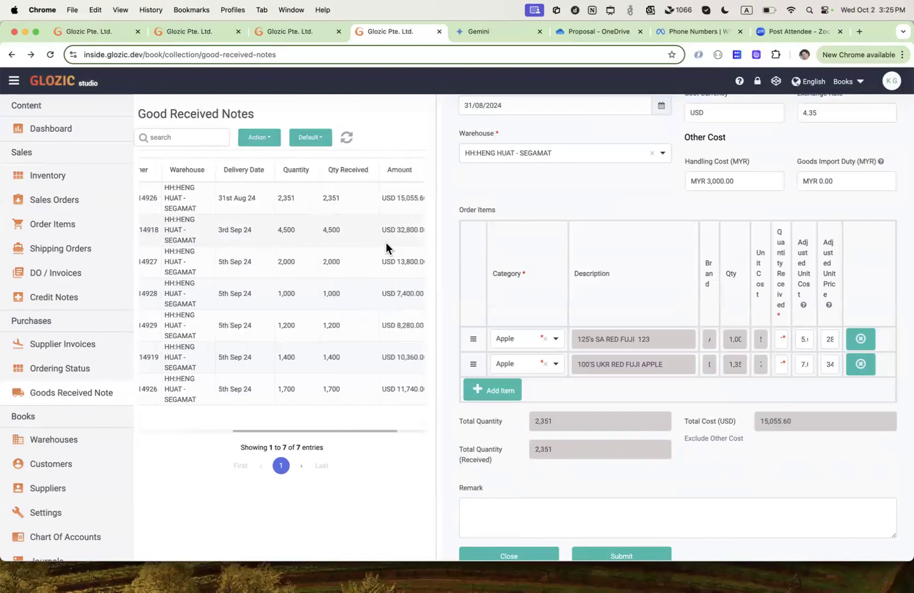
# - Open the ALTUN GIDA goods received note for editing, review its costs and received quantities, and close it without submitting
pyautogui.click(404, 229)
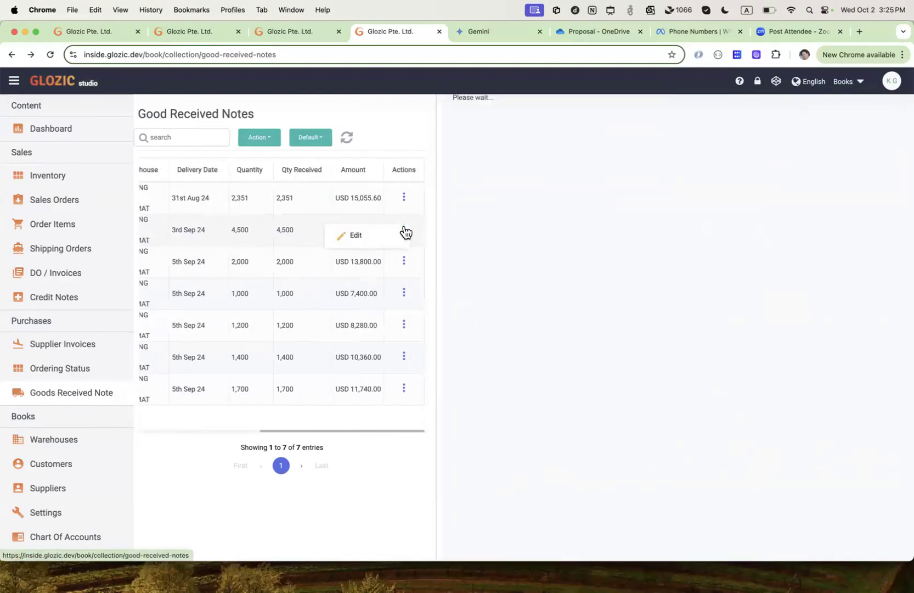
pyautogui.click(356, 236)
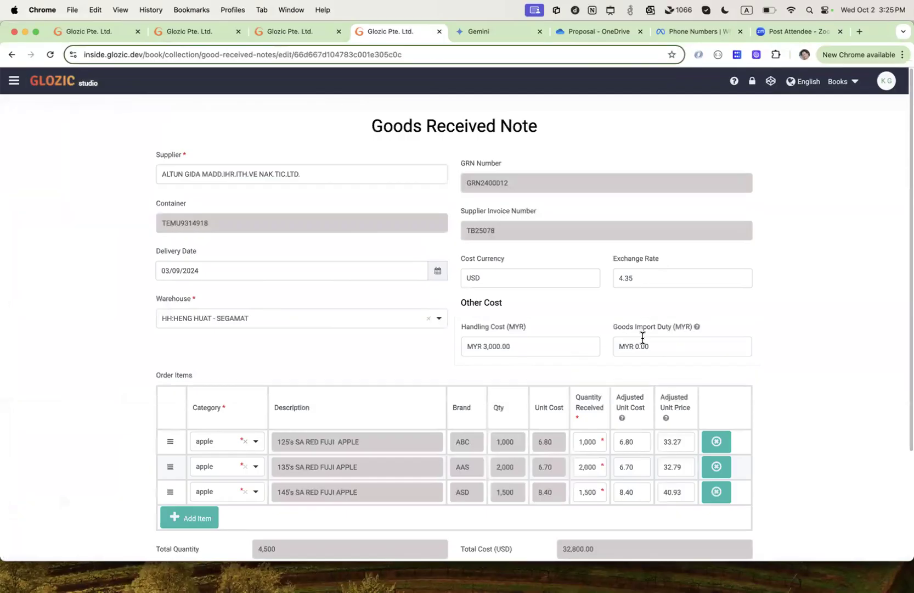
pyautogui.scroll(-5, 643, 337)
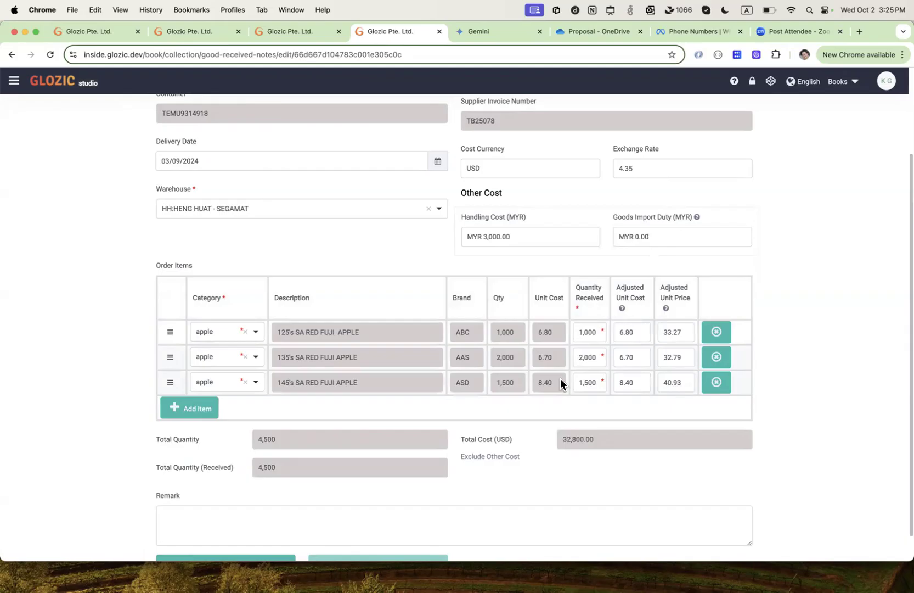
pyautogui.scroll(-1, 560, 378)
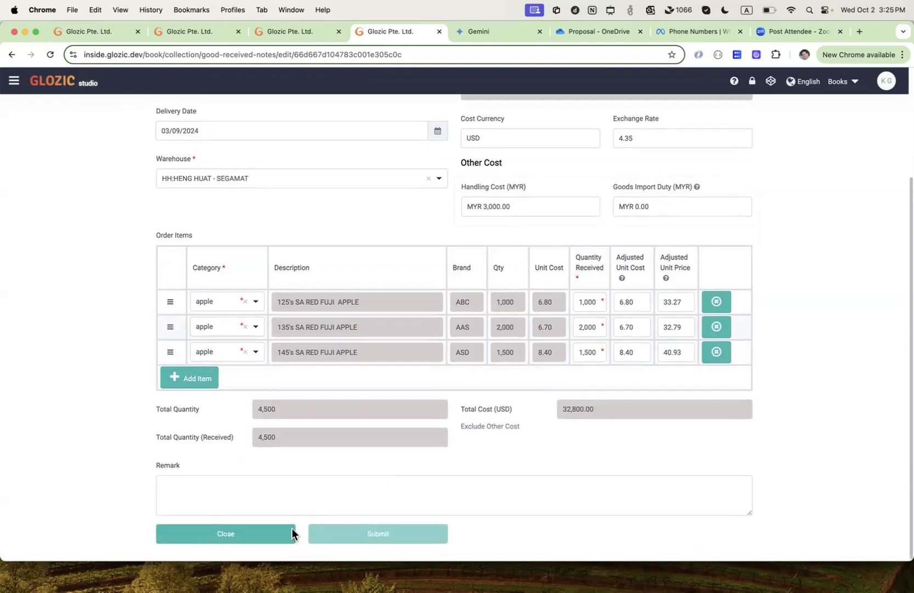
pyautogui.click(226, 535)
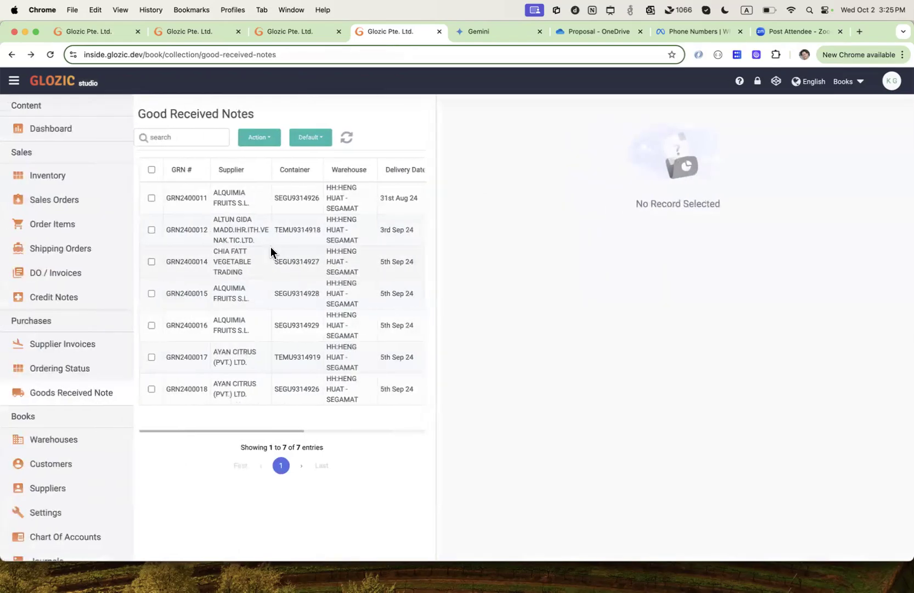
# - Open the inventory list and look through the stock entries on both pages
pyautogui.click(56, 179)
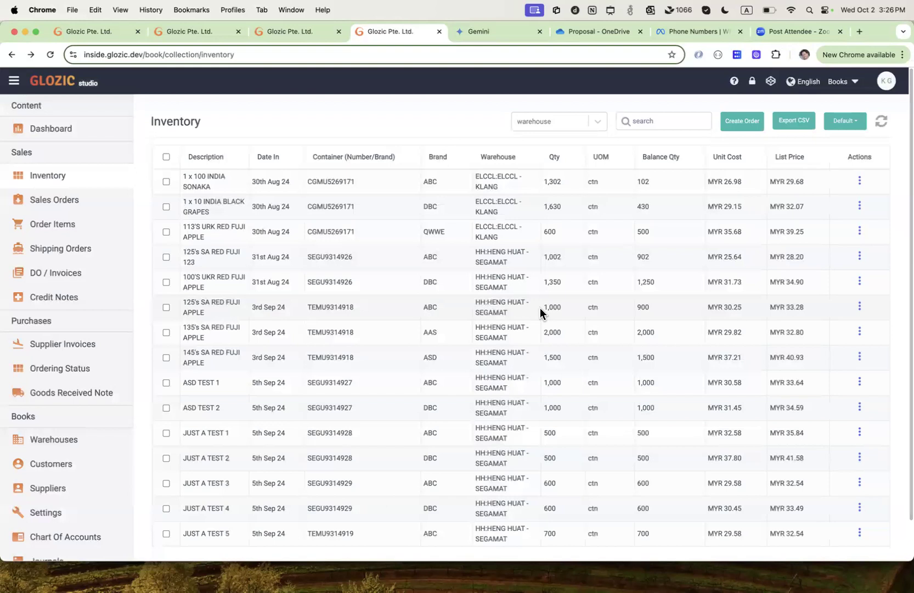
pyautogui.scroll(-2, 540, 307)
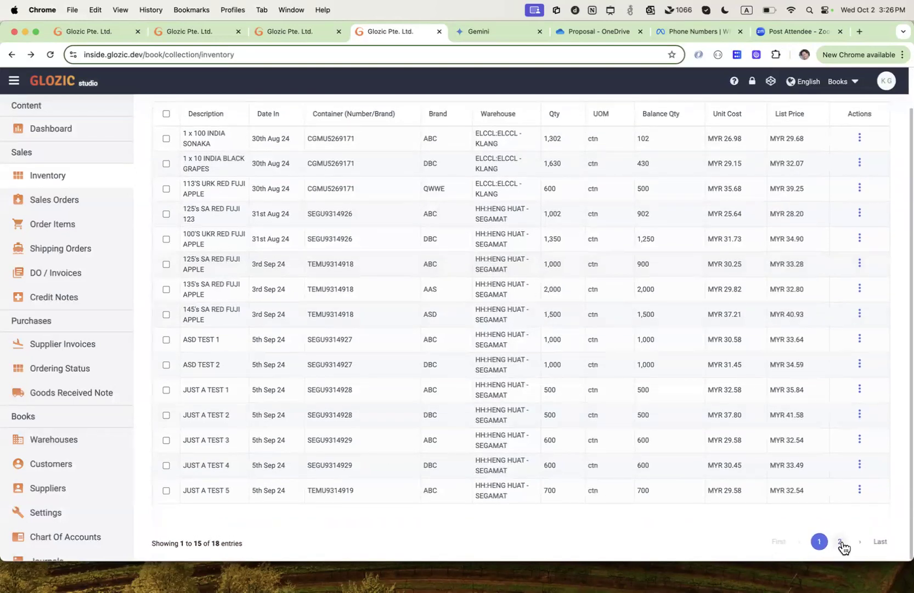
pyautogui.click(841, 541)
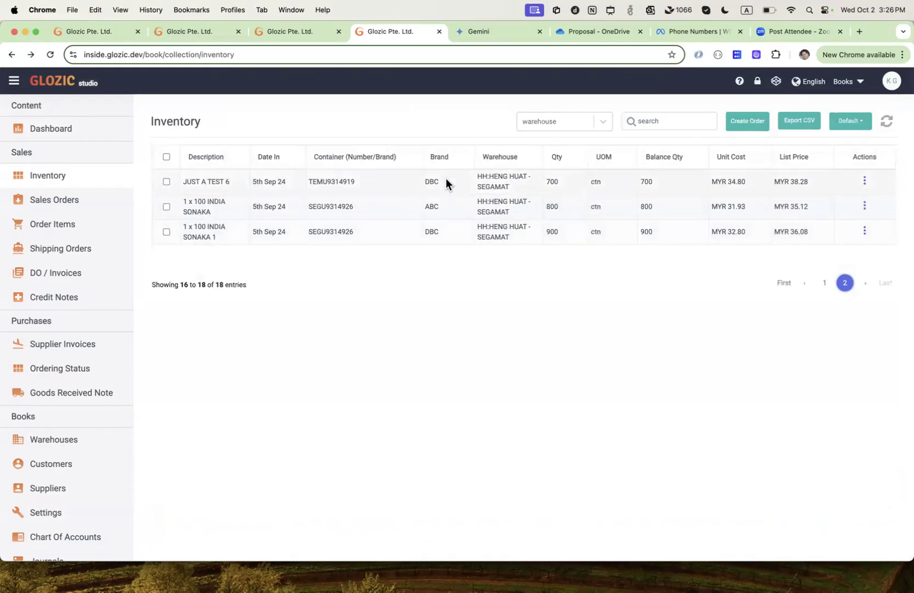
# - Open the dashboard and examine the inventory versus in-coming chart and the top customers by ordered amount
pyautogui.click(50, 132)
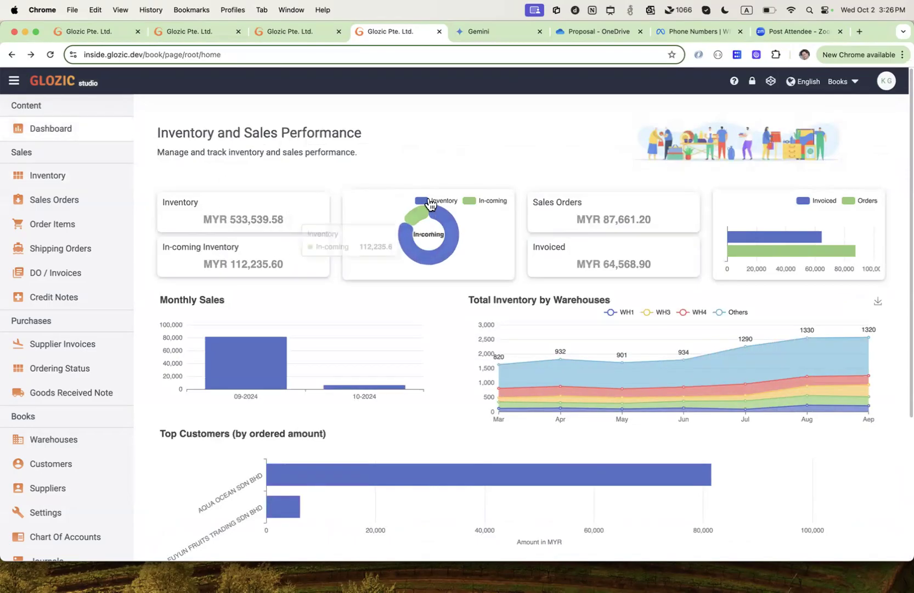
pyautogui.moveTo(453, 229)
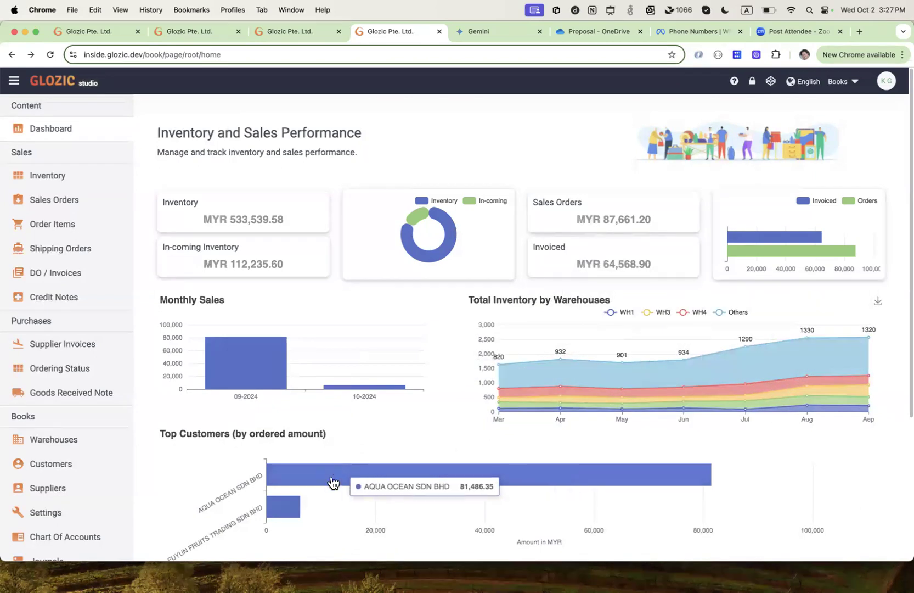
pyautogui.scroll(-1, 324, 472)
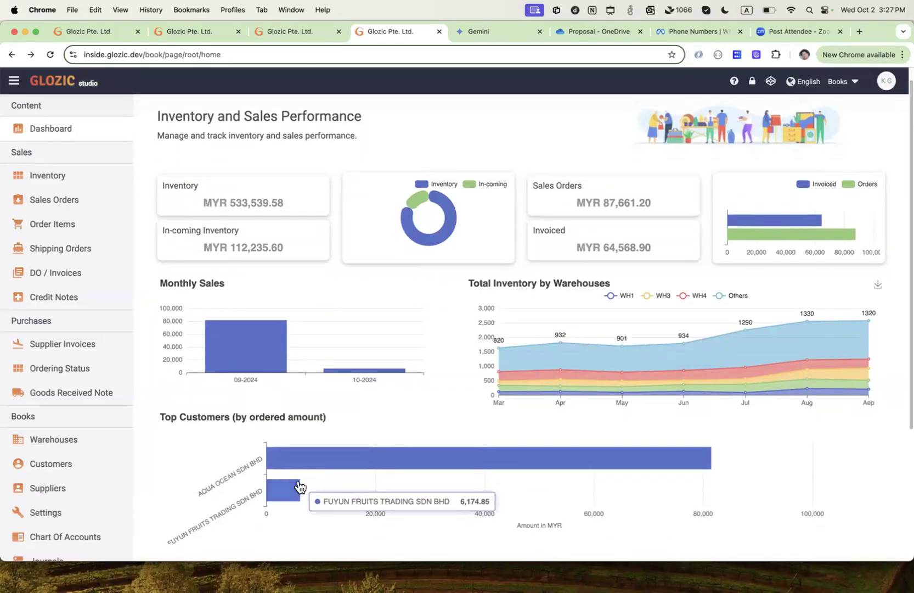
pyautogui.scroll(1, 405, 431)
pyautogui.scroll(1, 405, 428)
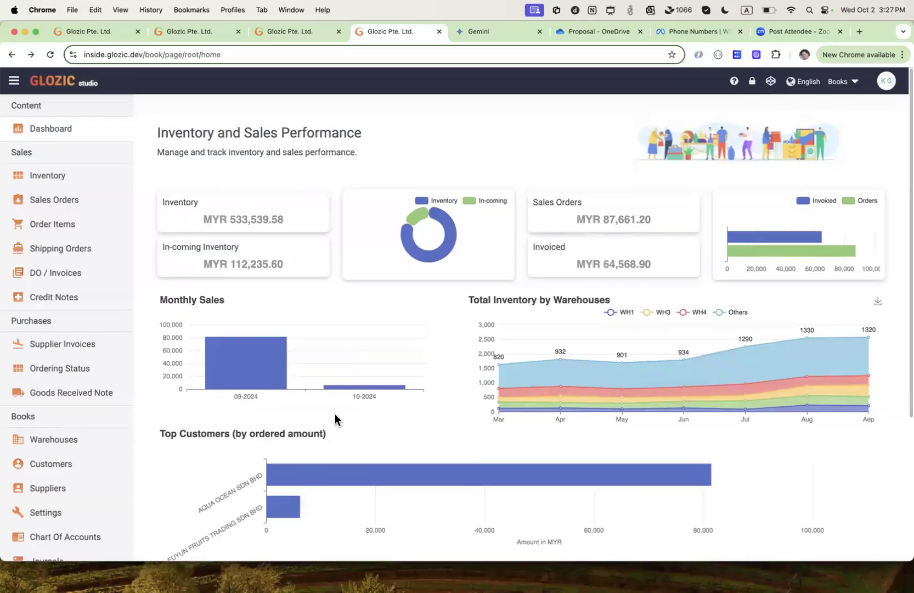
# - Start a new sales order and choose HOI YONG FRUITS MARKETING SDN BHD as the customer
pyautogui.click(59, 203)
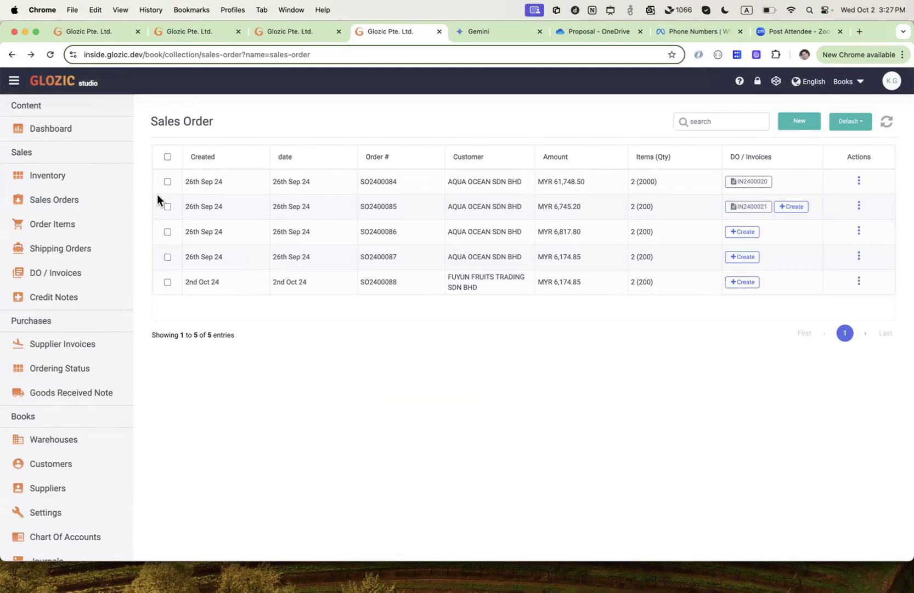
pyautogui.click(801, 122)
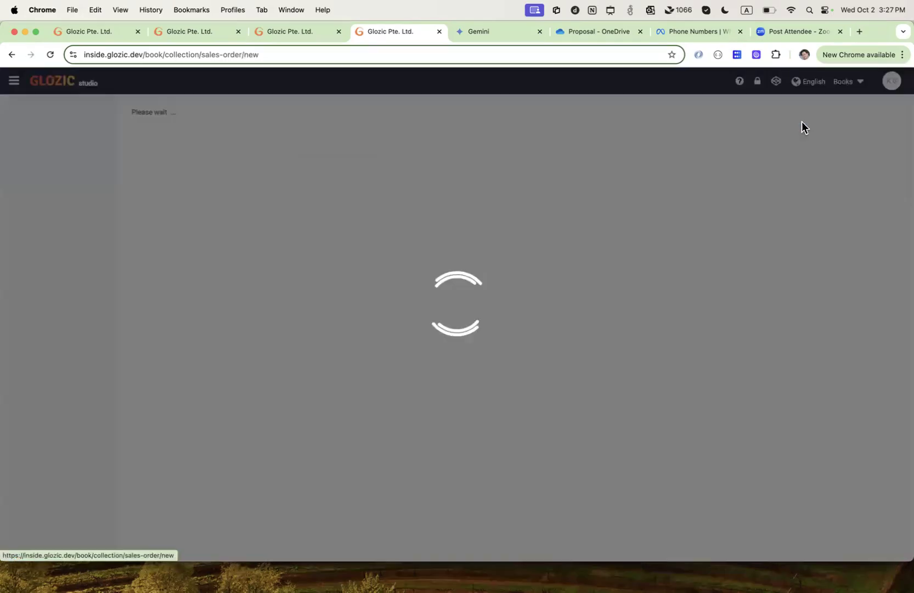
pyautogui.click(311, 174)
pyautogui.scroll(-5, 290, 286)
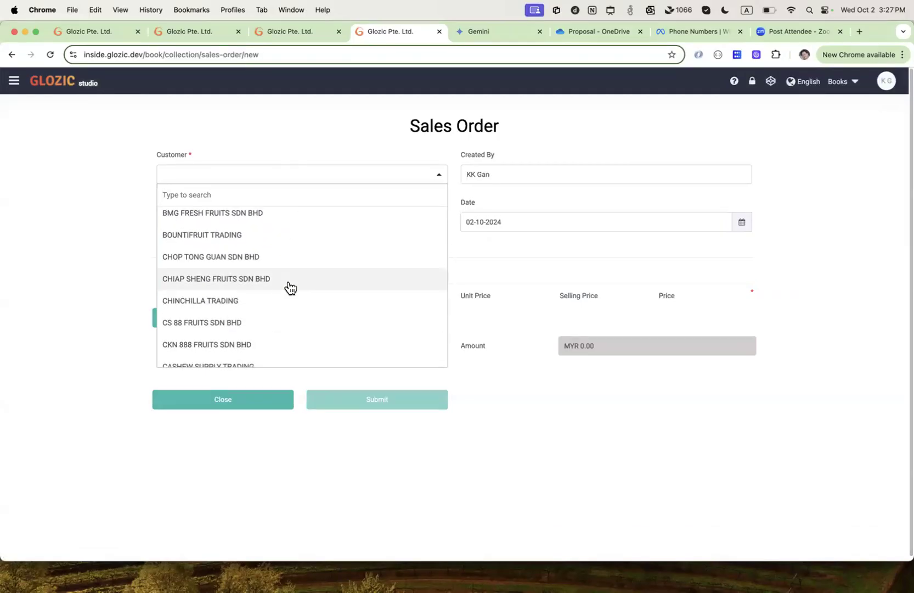
pyautogui.scroll(-1, 264, 297)
pyautogui.scroll(-5, 264, 305)
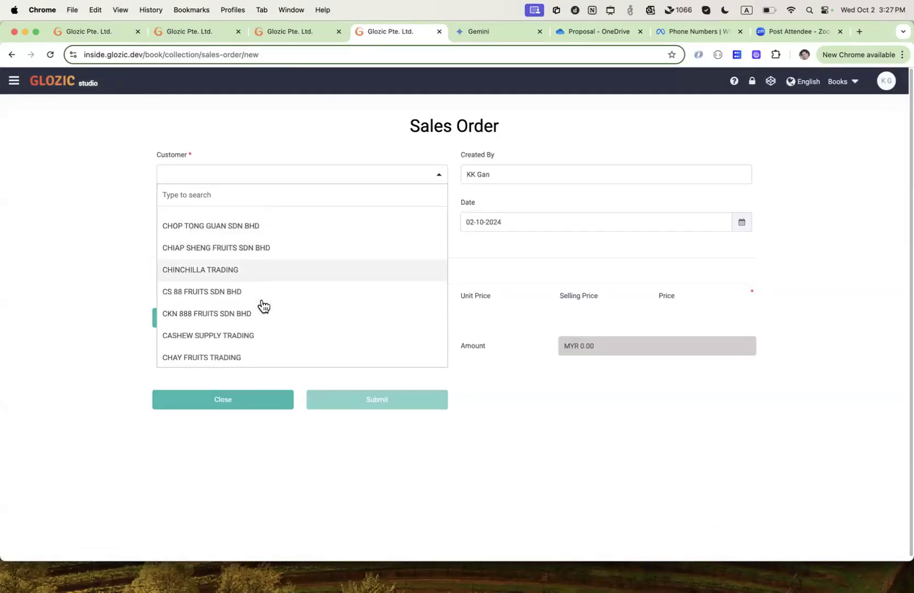
pyautogui.scroll(-6, 264, 305)
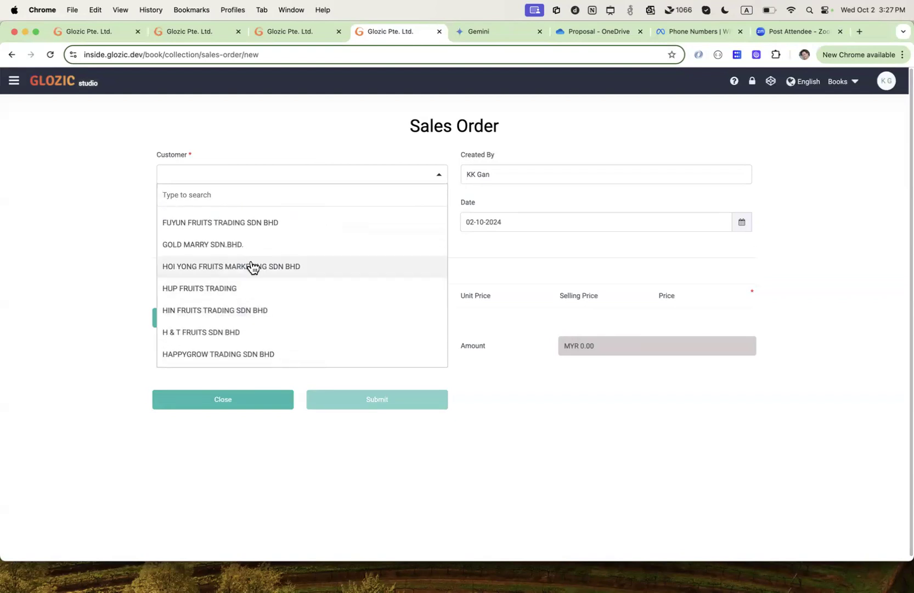
pyautogui.click(247, 267)
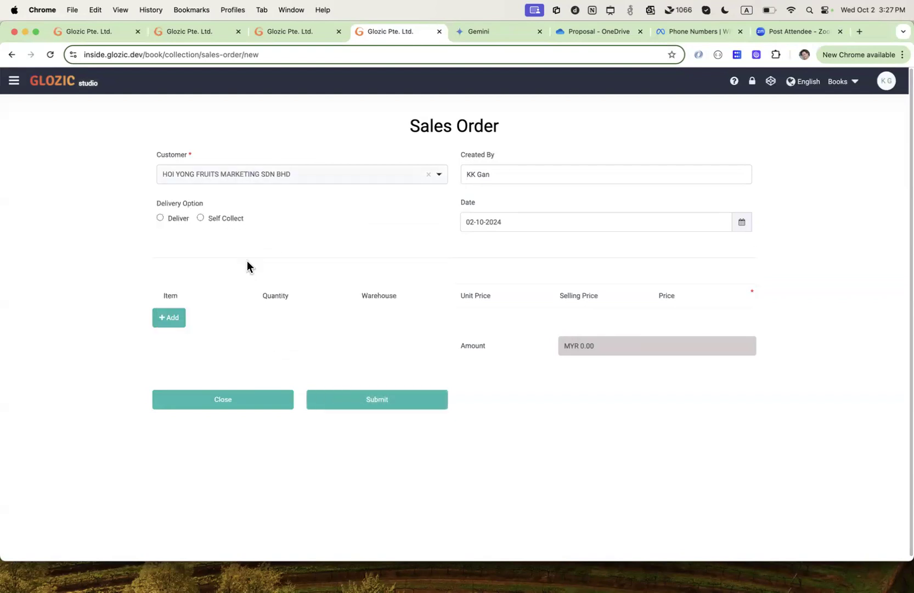
# - Set the sales order's delivery option to Deliver and change the customer to KEDAI BUAH-BUAHAN KAH LIM
pyautogui.click(159, 218)
pyautogui.click(215, 180)
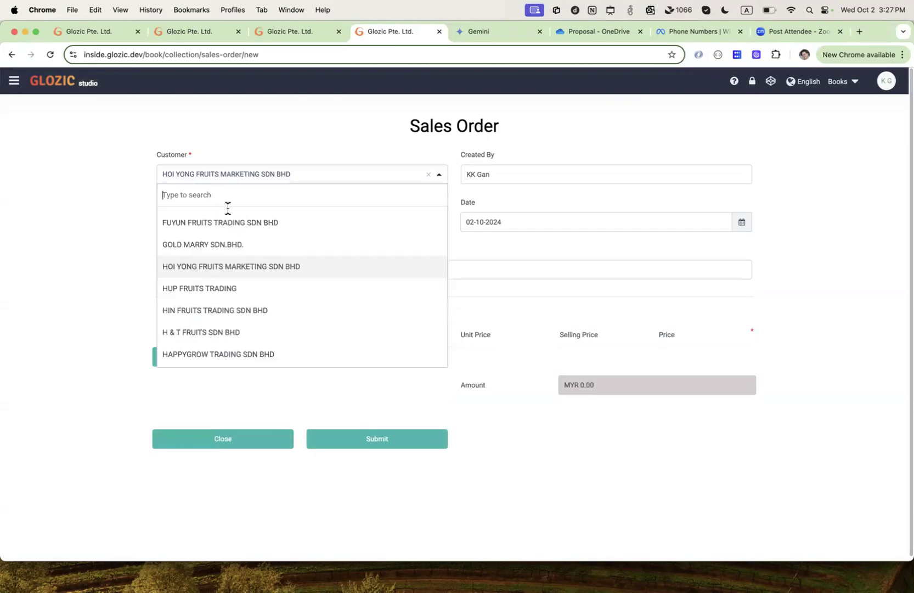
pyautogui.click(222, 287)
pyautogui.click(229, 177)
pyautogui.click(233, 310)
pyautogui.click(265, 175)
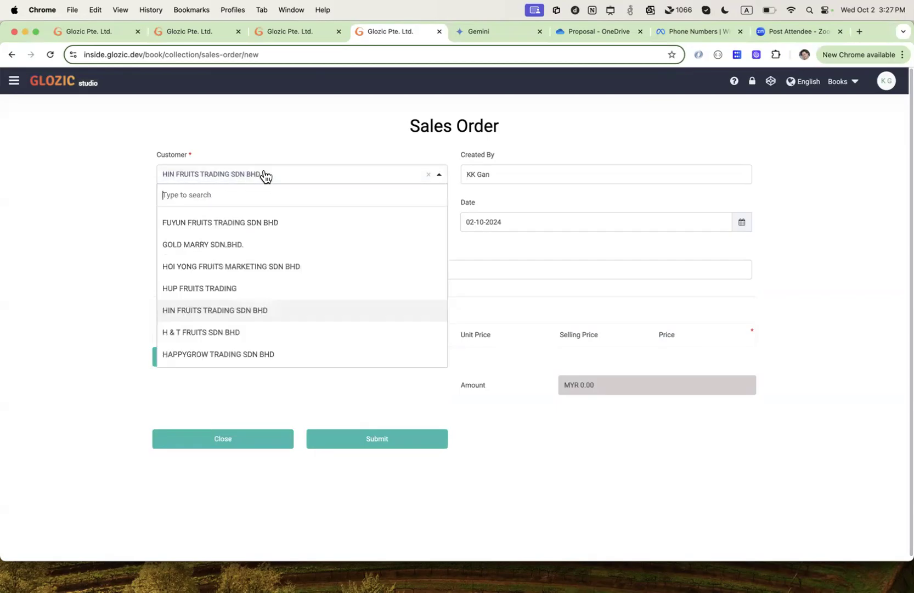
pyautogui.scroll(-5, 277, 275)
pyautogui.click(243, 281)
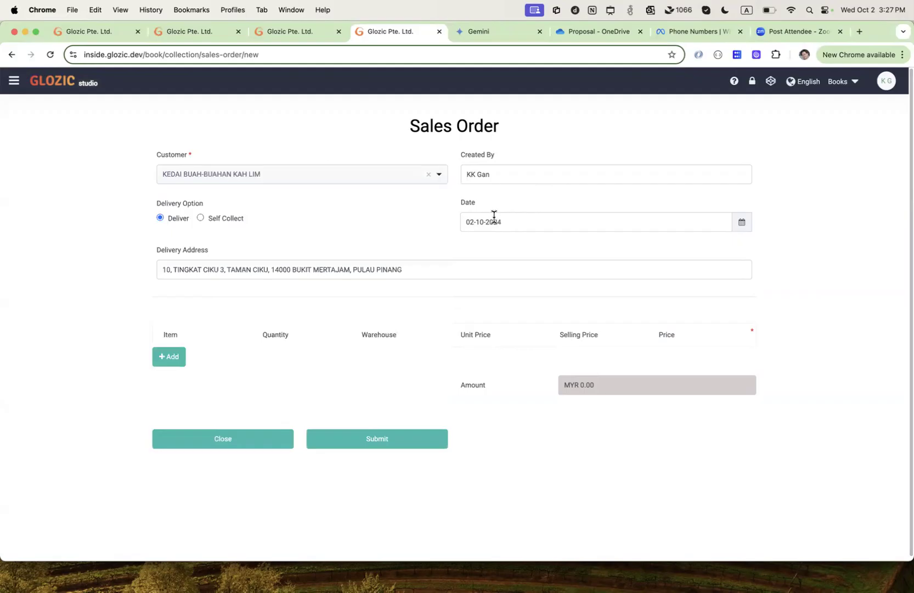
# - Add the item 1 x 100 INDIA SONAKA to the sales order with a quantity of 100
pyautogui.click(161, 357)
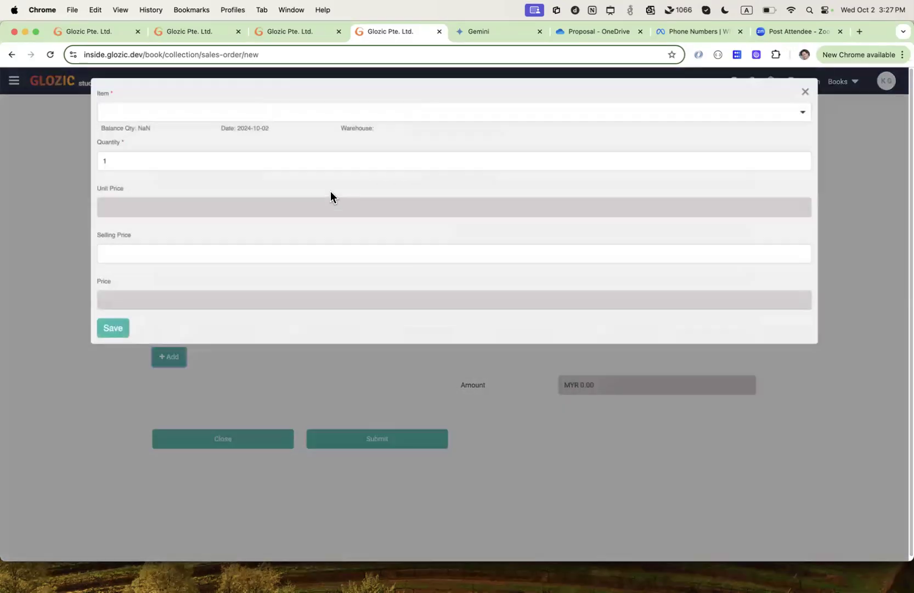
pyautogui.click(299, 118)
pyautogui.click(198, 151)
pyautogui.click(175, 157)
pyautogui.write('00')
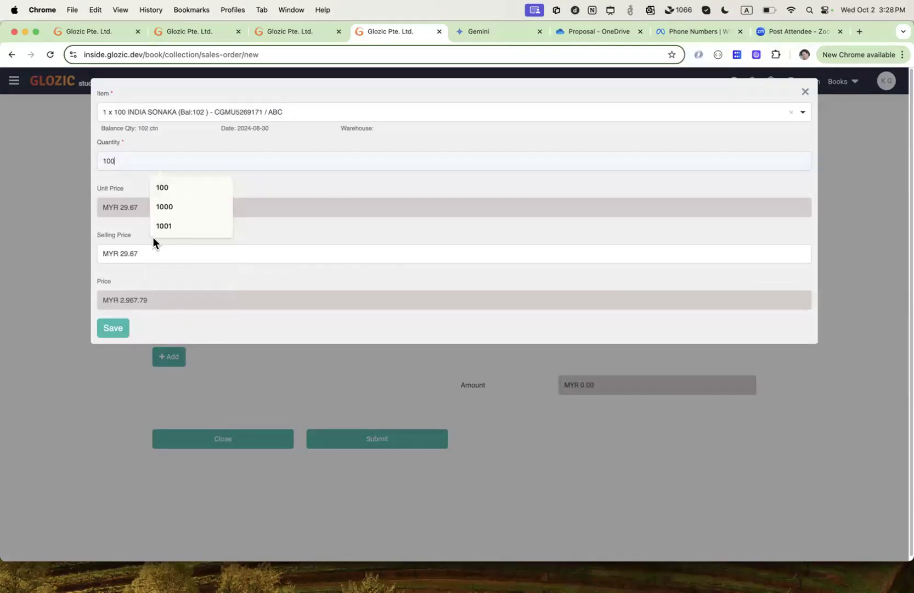
pyautogui.click(117, 328)
# - Add the item 1 x 10 INDIA BLACK GRAPES with a quantity of 100 and submit the sales order
pyautogui.click(173, 421)
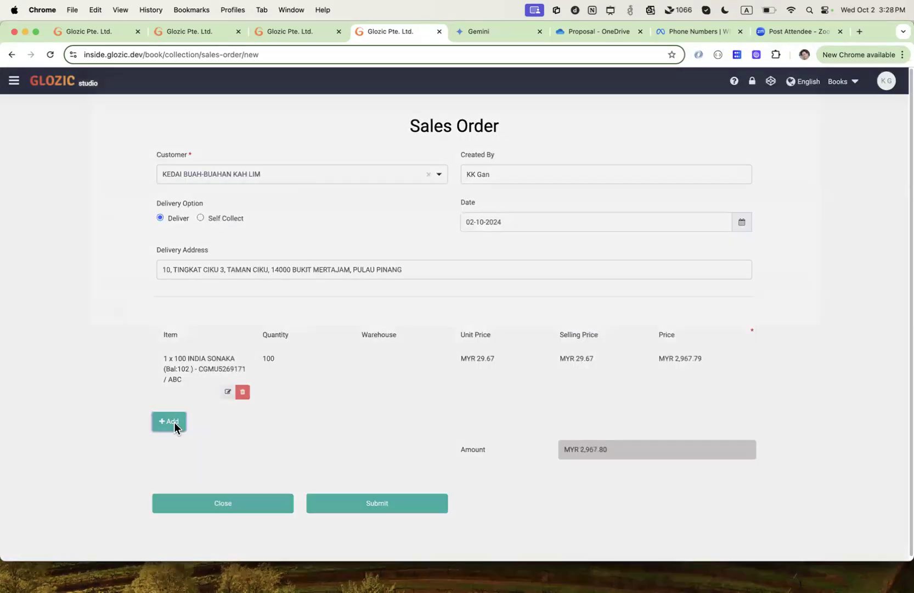
pyautogui.click(240, 114)
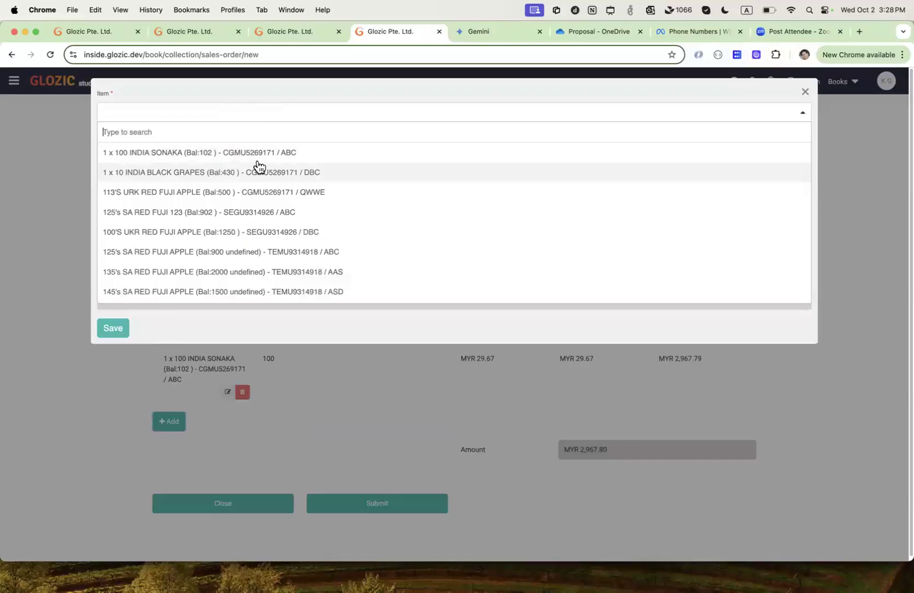
pyautogui.click(220, 176)
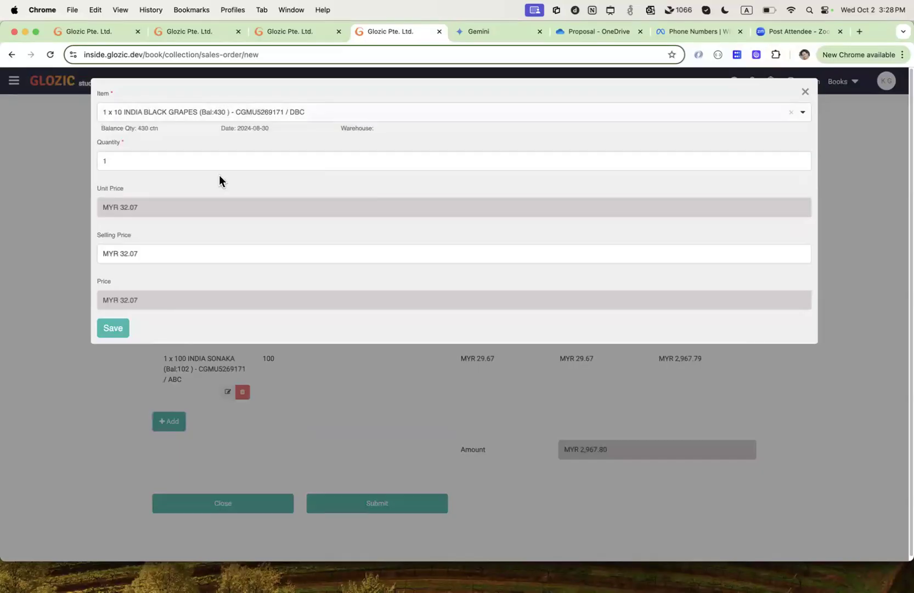
pyautogui.click(170, 159)
pyautogui.write('100')
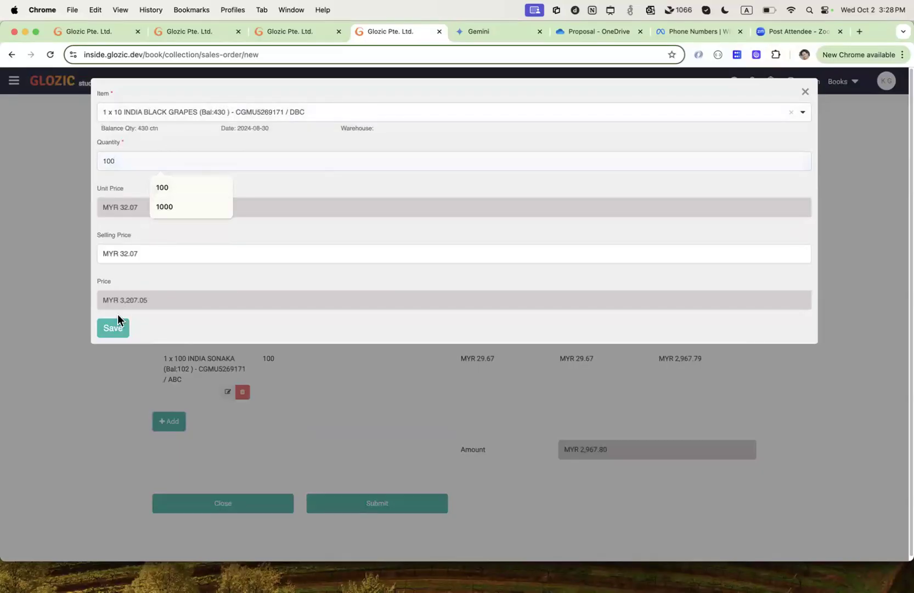
pyautogui.click(115, 322)
pyautogui.scroll(-2, 464, 321)
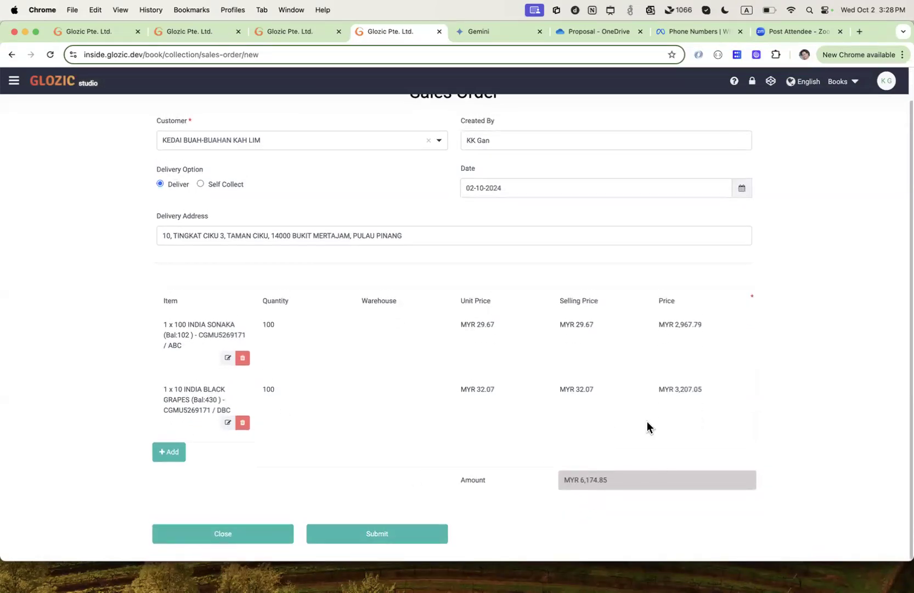
pyautogui.click(400, 533)
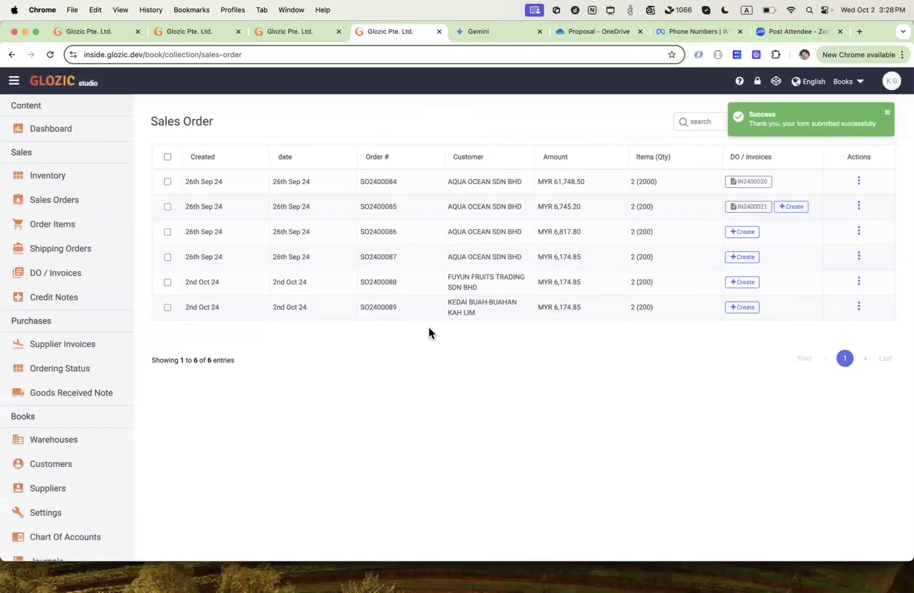
# - Open the dashboard and examine the top customers by ordered amount, including KEDAI BUAH-BUAHAN KAH LIM
pyautogui.click(63, 135)
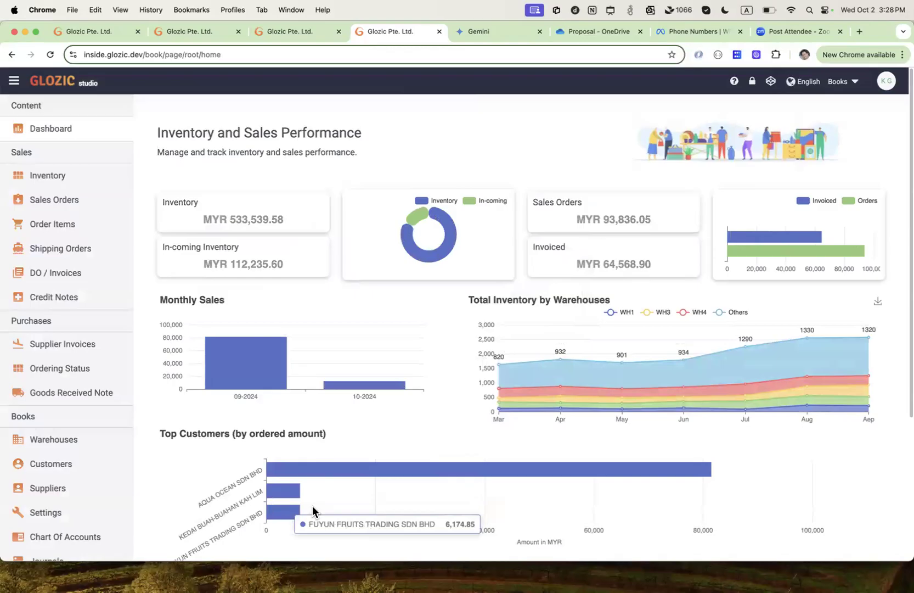
pyautogui.moveTo(286, 501)
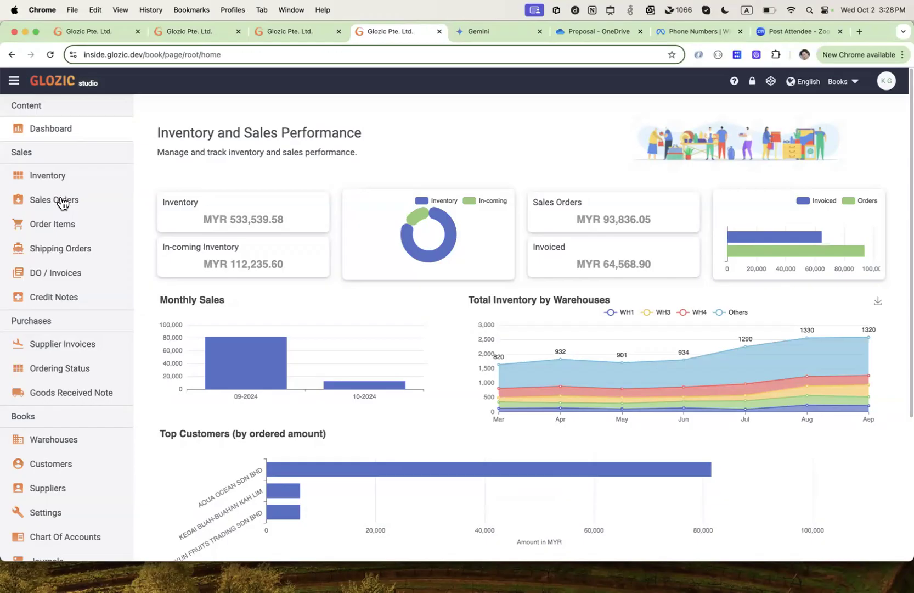
# - Create and submit a shipping order for the ELCCL - KLANG order items, and return to the order items to check their status
pyautogui.click(51, 226)
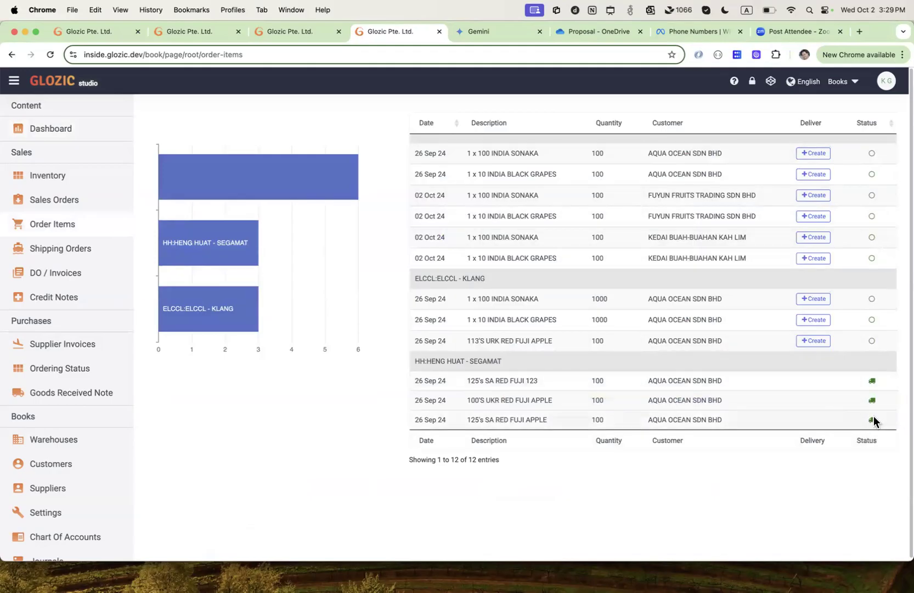
pyautogui.click(821, 302)
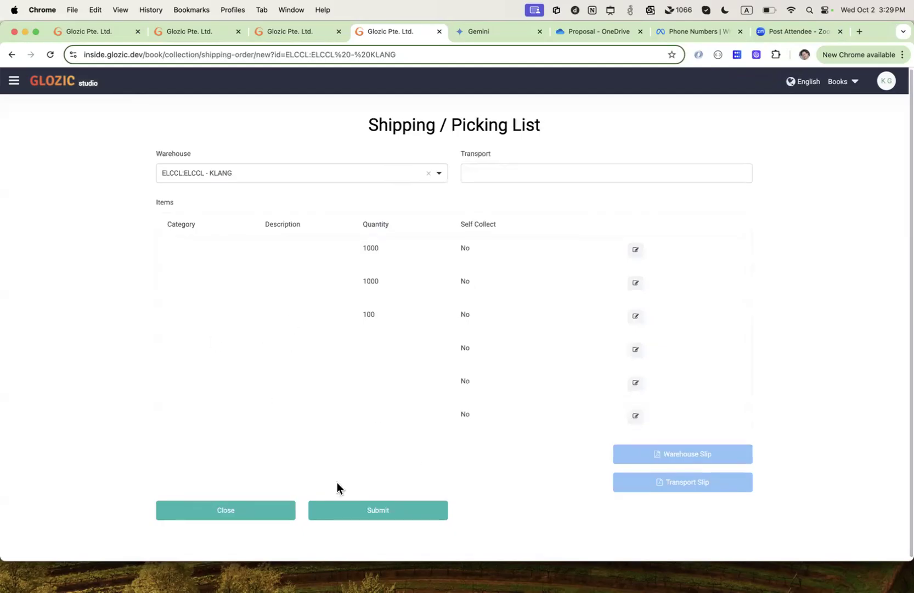
pyautogui.click(381, 511)
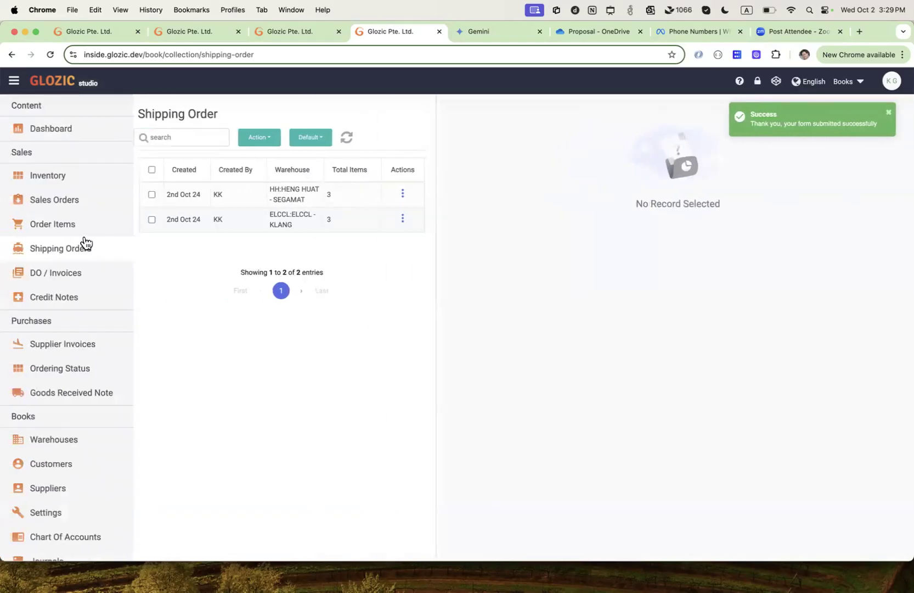
pyautogui.click(55, 224)
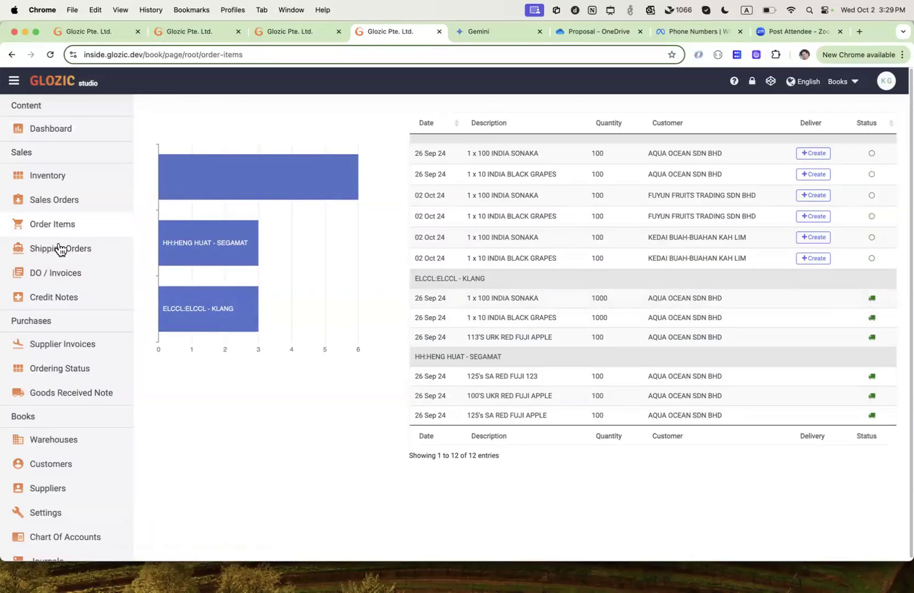
# - Start a delivery note / sales invoice from the KEDAI BUAH-BUAHAN KAH LIM sales order and set the INDIA SONAKA category to Orange
pyautogui.click(49, 202)
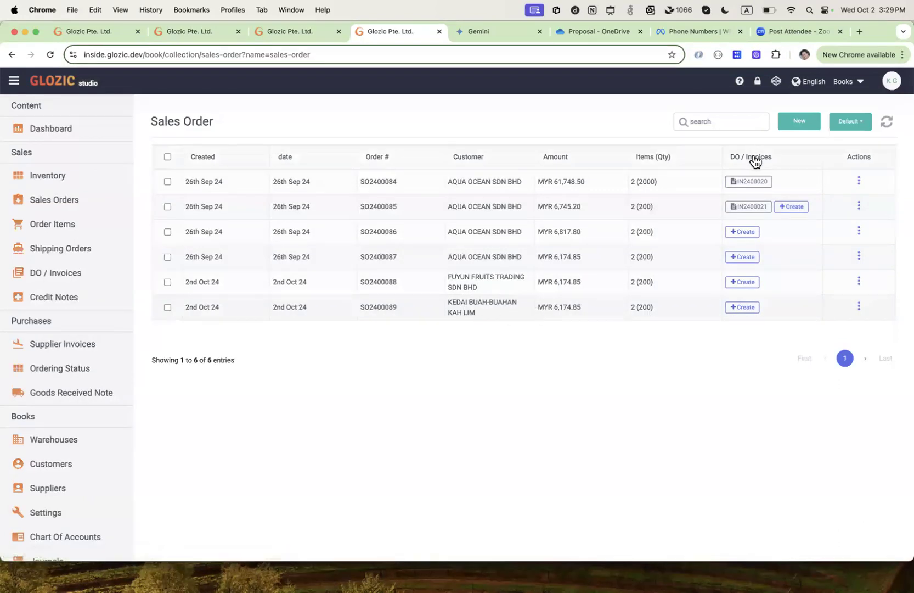
pyautogui.click(739, 307)
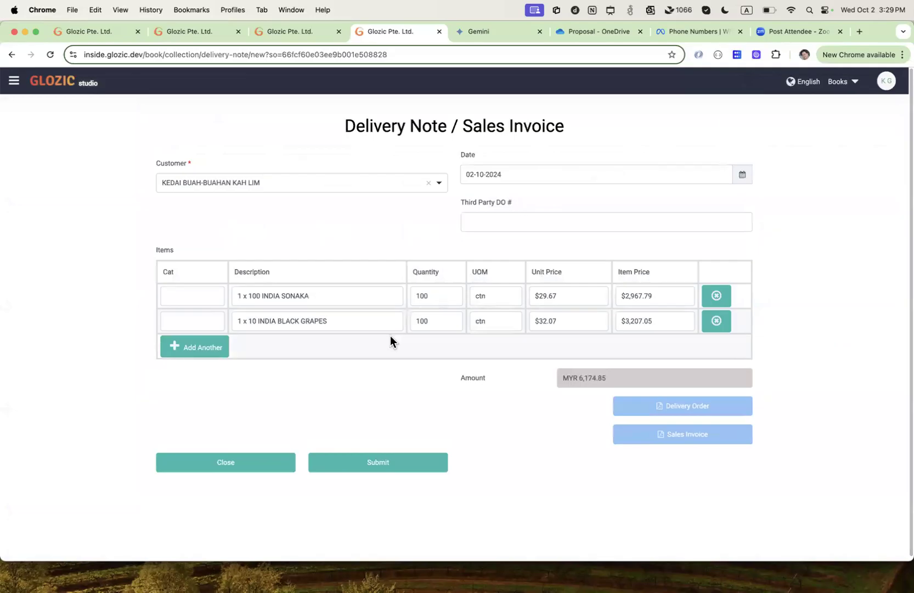
pyautogui.click(177, 293)
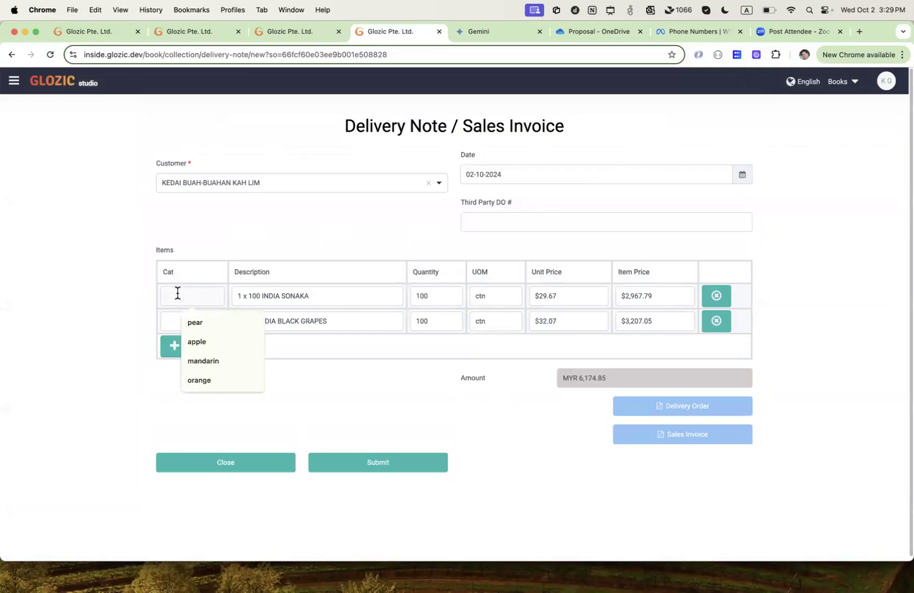
pyautogui.write('Orang')
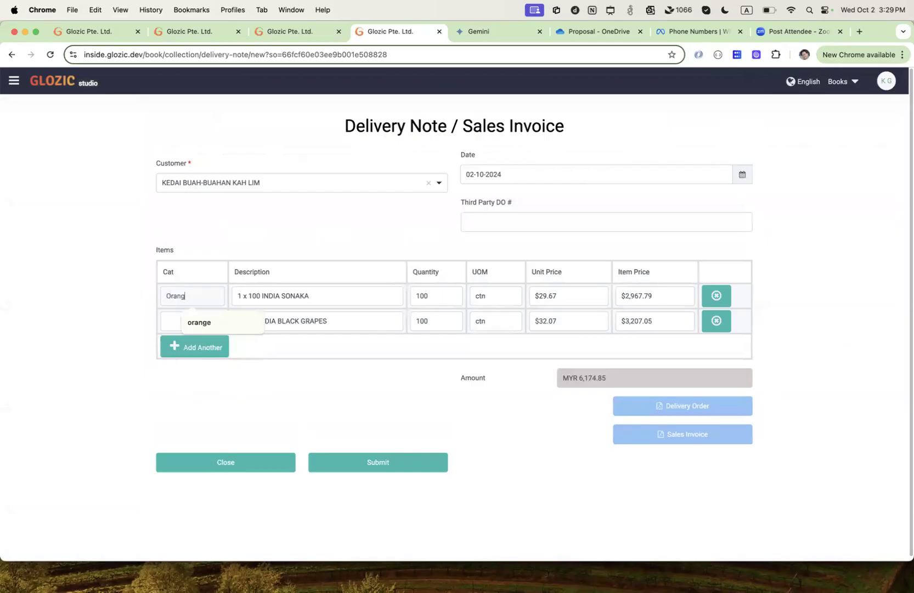
pyautogui.write('e')
# - Set the INDIA BLACK GRAPES category to Grapes and submit the delivery note / sales invoice
pyautogui.click(173, 322)
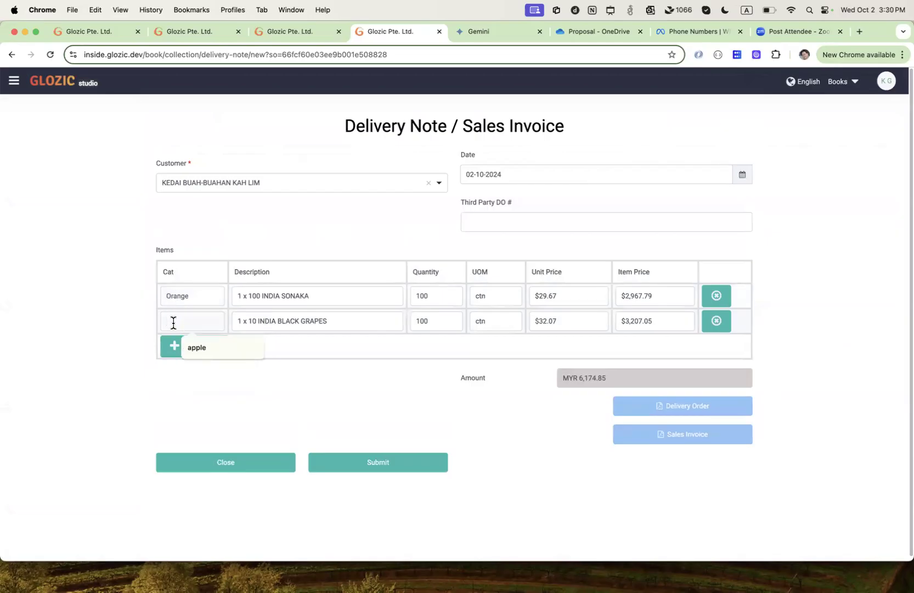
pyautogui.click(344, 384)
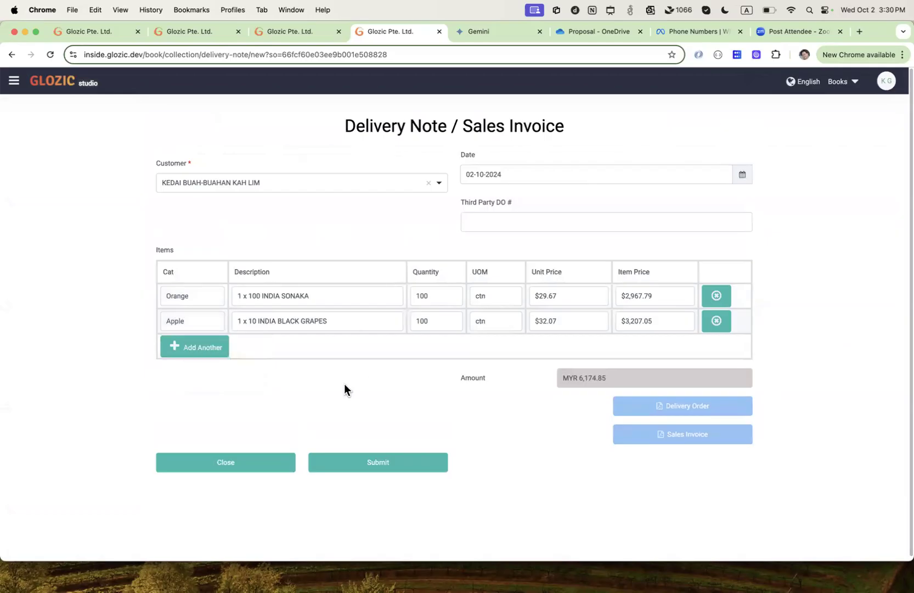
pyautogui.moveTo(195, 319); pyautogui.dragTo(136, 318)
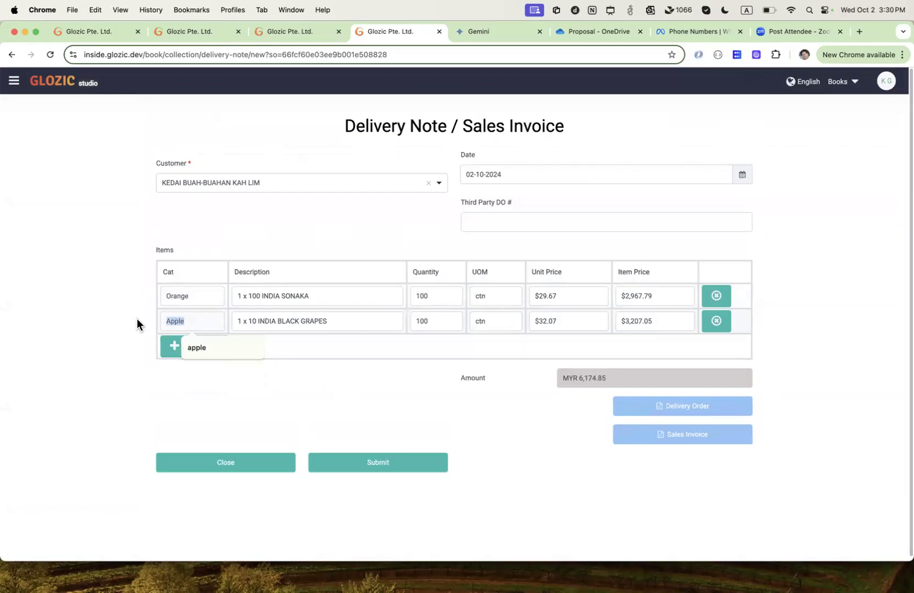
pyautogui.write('Grapes')
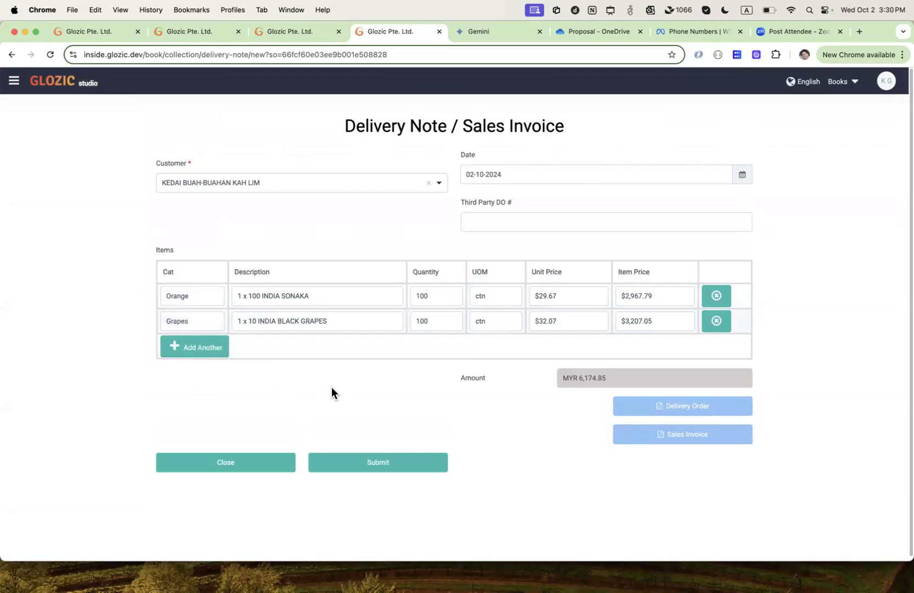
pyautogui.click(388, 461)
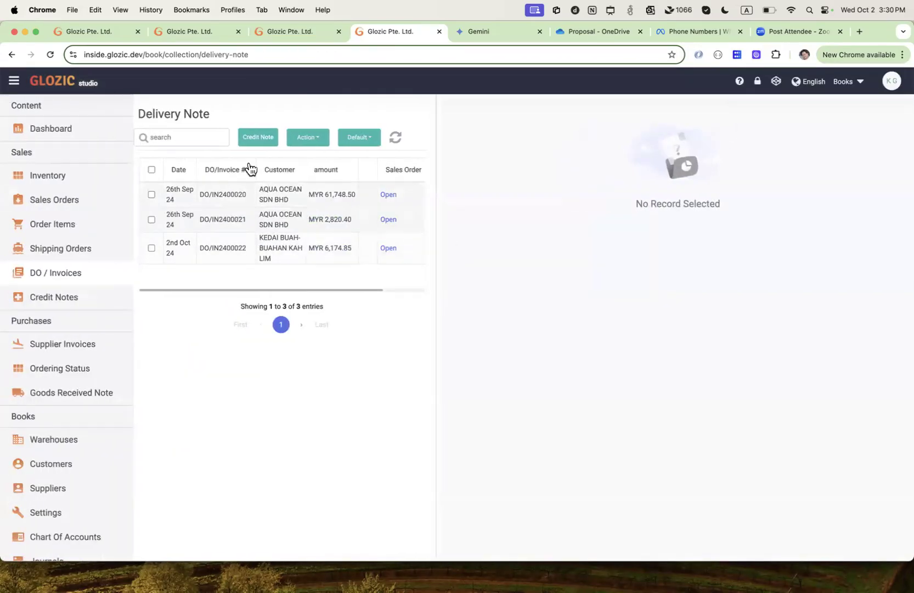
# - Open the KEDAI BUAH-BUAHAN KAH LIM delivery note and preview its delivery order and sales invoice PDFs, closing each one
pyautogui.click(281, 248)
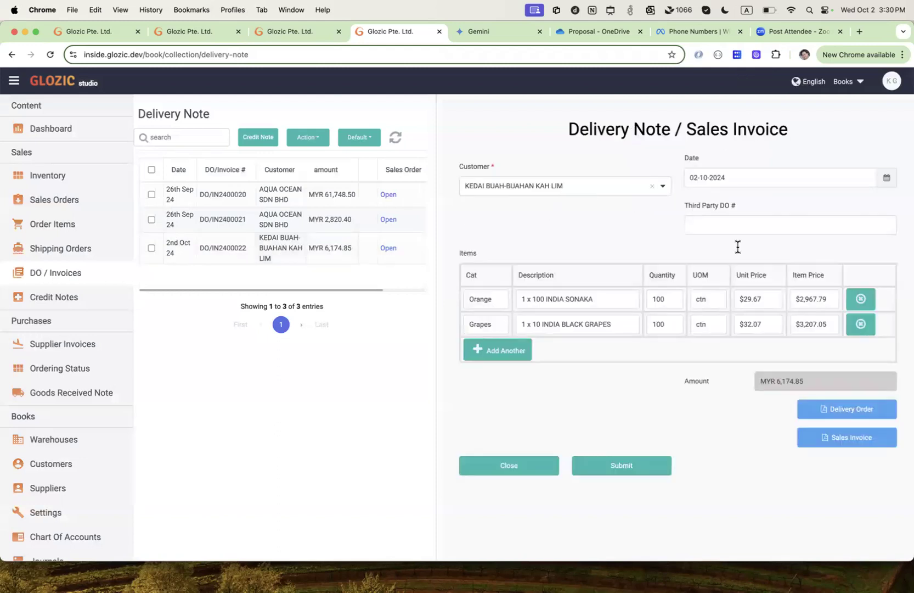
pyautogui.click(844, 411)
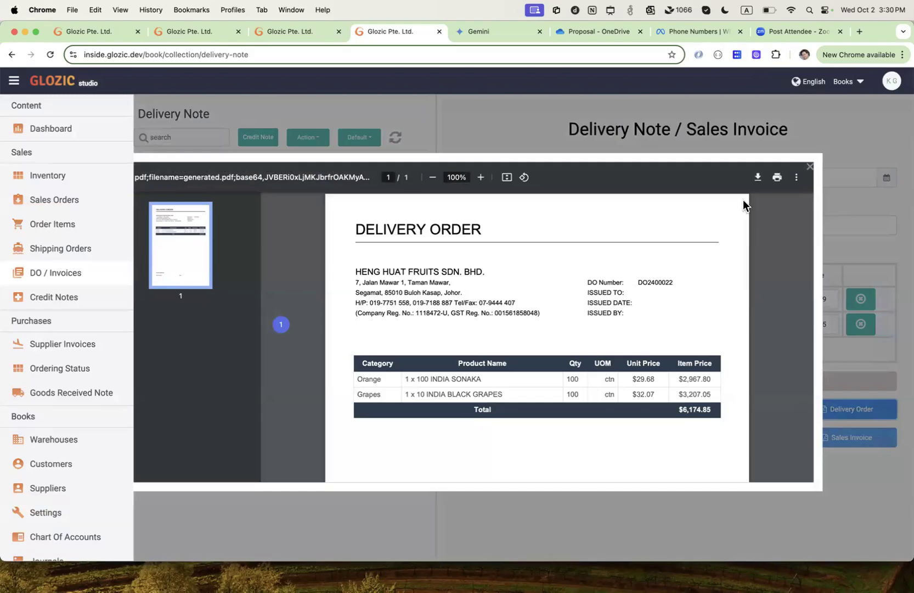
pyautogui.click(810, 166)
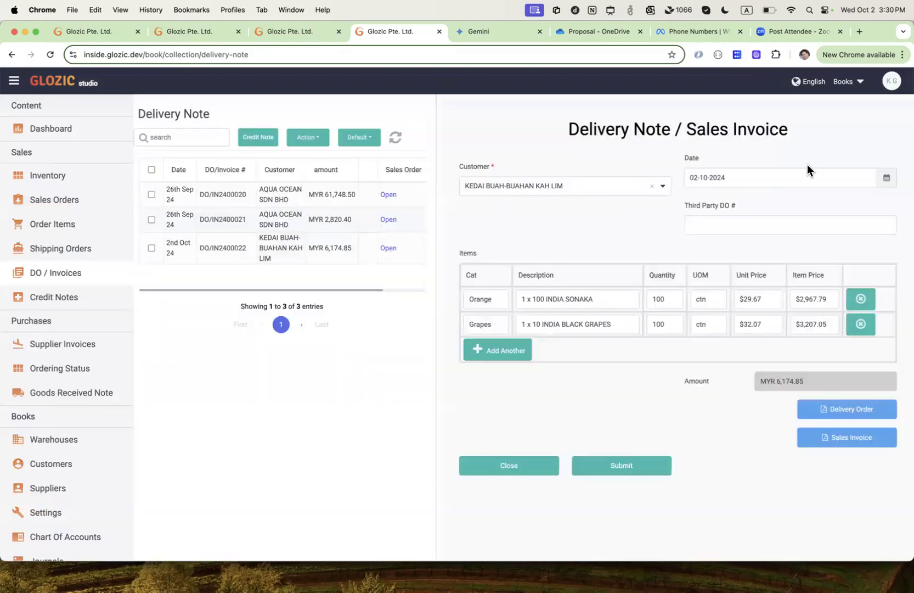
pyautogui.click(833, 442)
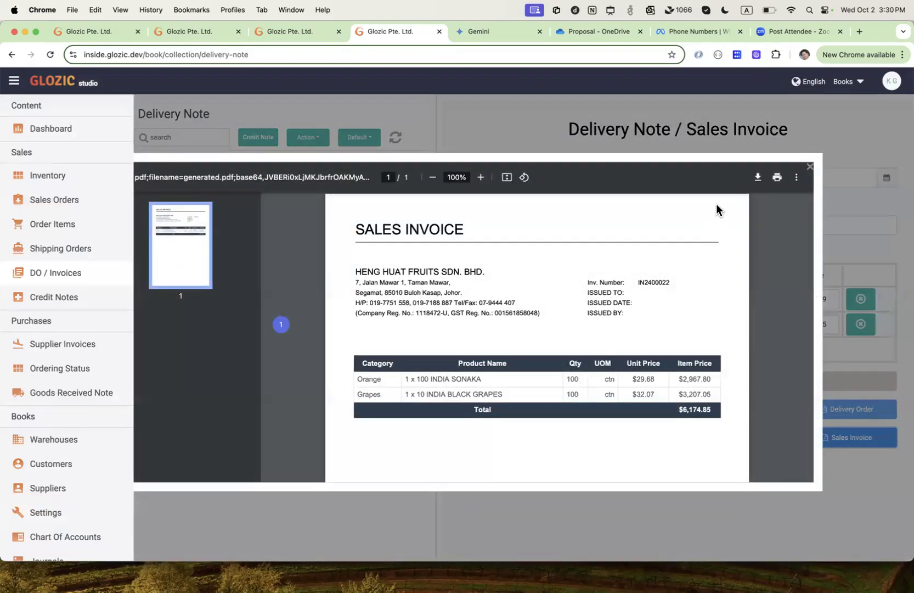
pyautogui.click(810, 166)
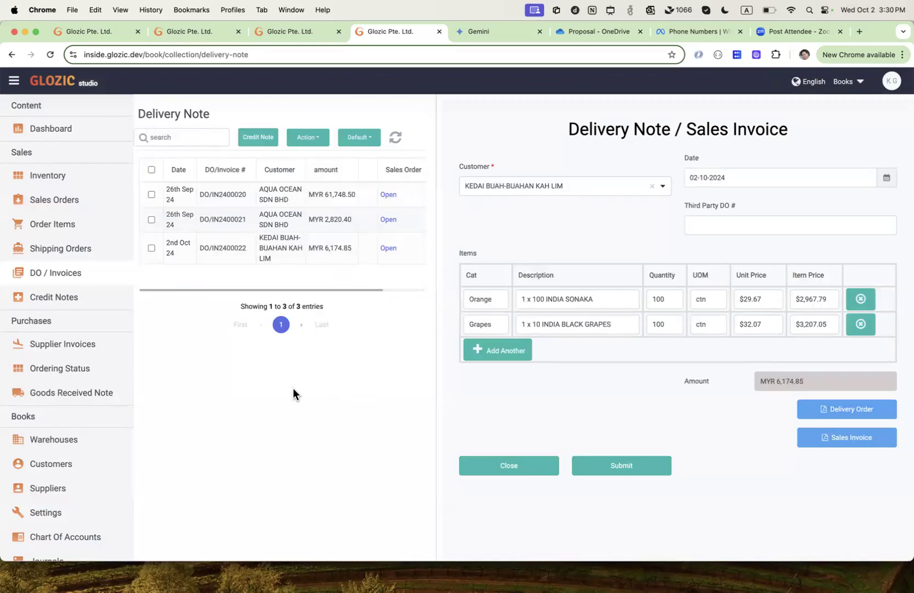
# - From the sales orders list, open the invoice linked to the KEDAI BUAH-BUAHAN KAH LIM order and close it without changes
pyautogui.click(53, 201)
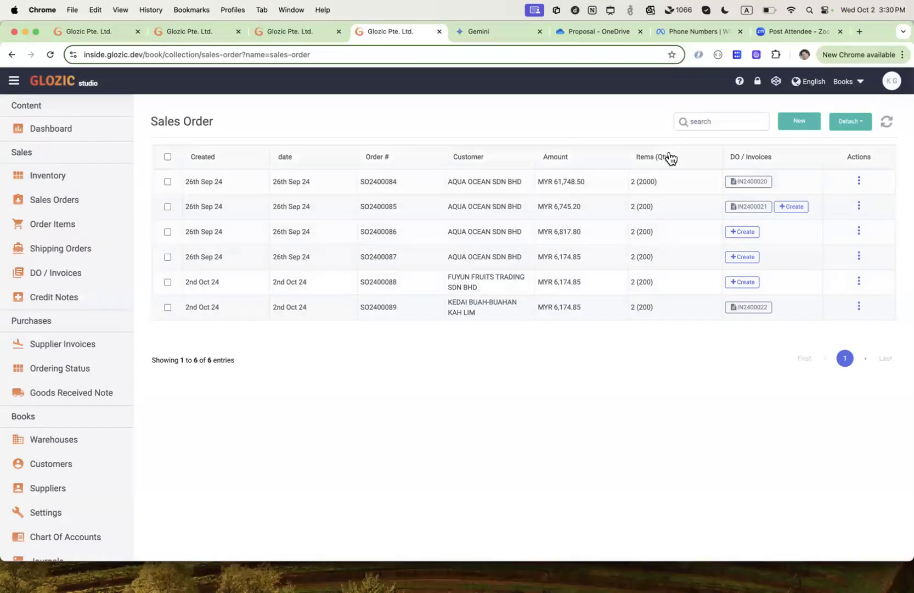
pyautogui.click(750, 308)
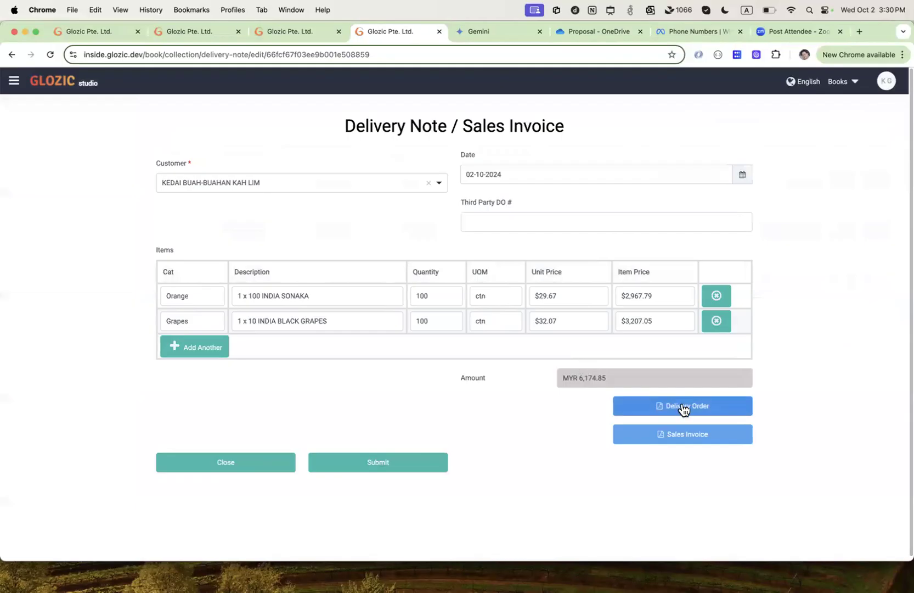
pyautogui.click(241, 463)
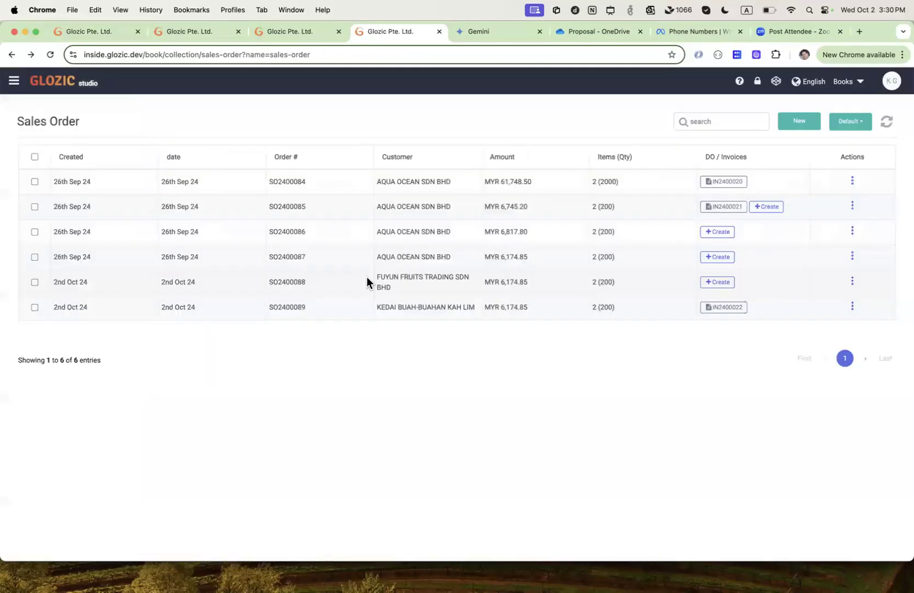
# - From the delivery notes list, start a credit note covering both AQUA OCEAN SDN BHD delivery notes / invoices
pyautogui.click(57, 274)
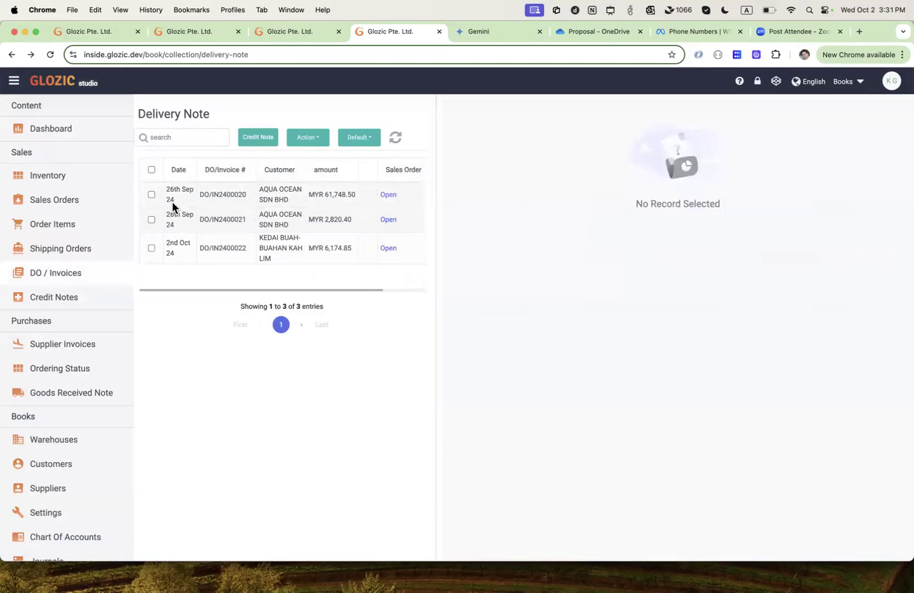
pyautogui.click(151, 219)
pyautogui.click(255, 143)
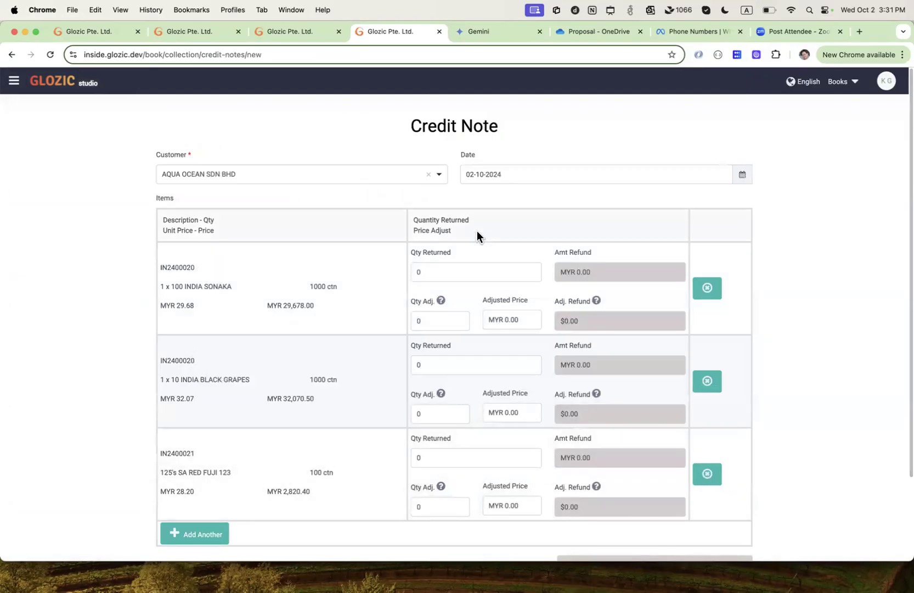
# - For INDIA SONAKA, set the returned quantity to 10, the adjusted quantity to 20 and the adjusted price to MYR 10.00
pyautogui.click(430, 272)
pyautogui.write('10')
pyautogui.click(425, 319)
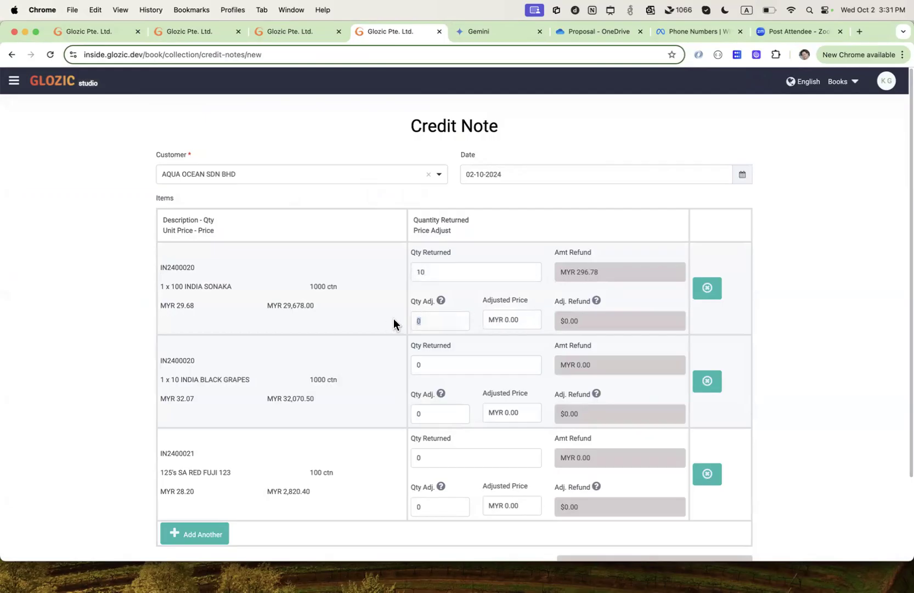
pyautogui.write('20')
pyautogui.click(506, 321)
pyautogui.write('10')
pyautogui.click(479, 323)
# - Set the returned quantity to 20 for INDIA BLACK GRAPES and 10 for SA RED FUJI 123, and submit the credit note
pyautogui.scroll(-1, 599, 373)
pyautogui.scroll(-2, 599, 373)
pyautogui.click(422, 320)
pyautogui.write('20')
pyautogui.click(435, 412)
pyautogui.write('10')
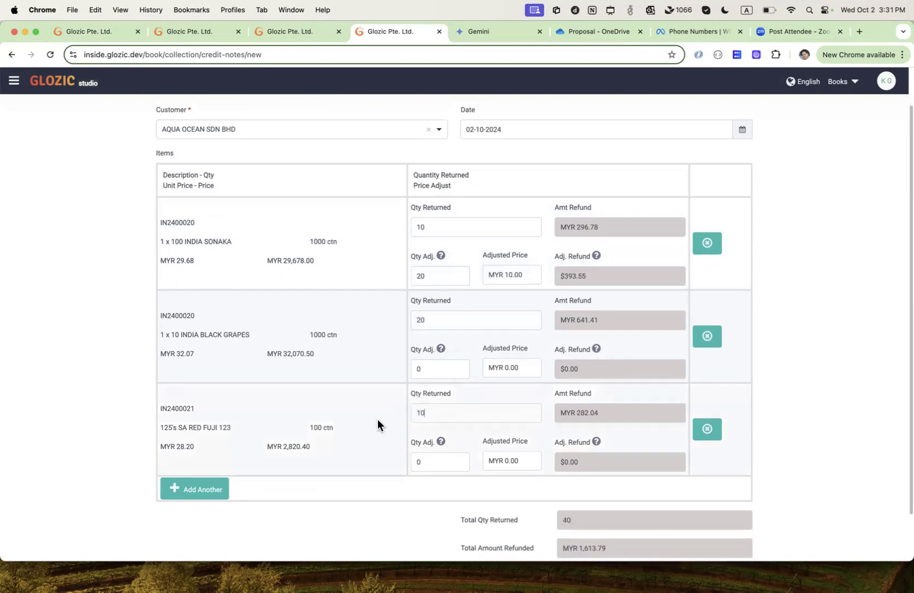
pyautogui.scroll(-3, 451, 430)
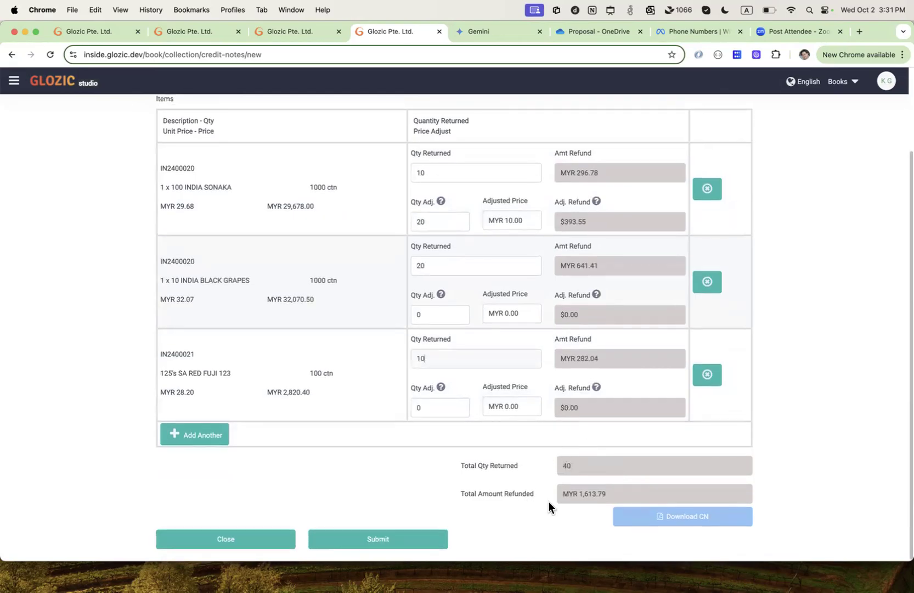
pyautogui.click(389, 541)
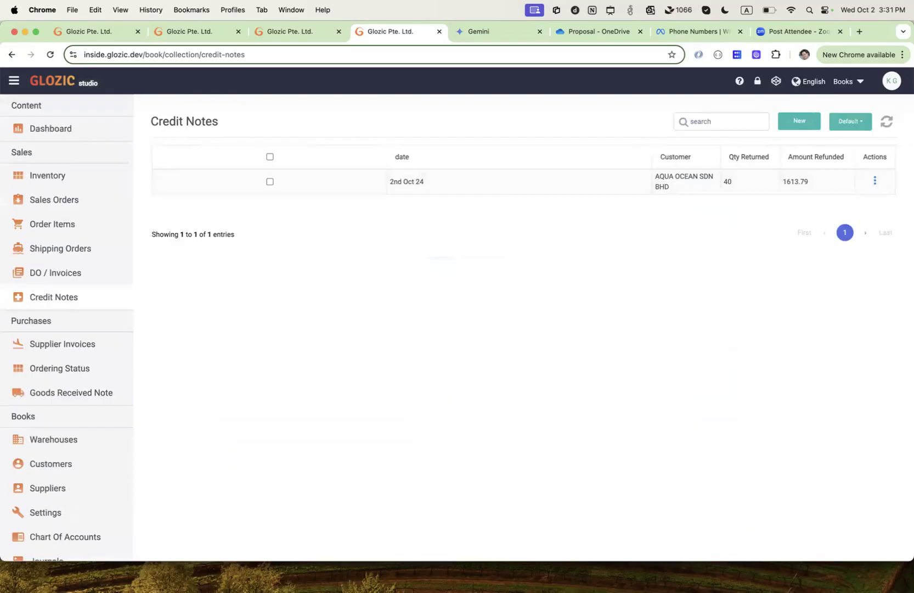
# - Open the saved AQUA OCEAN SDN BHD credit note, generate its CN document, and close both without changes
pyautogui.click(875, 181)
pyautogui.click(831, 188)
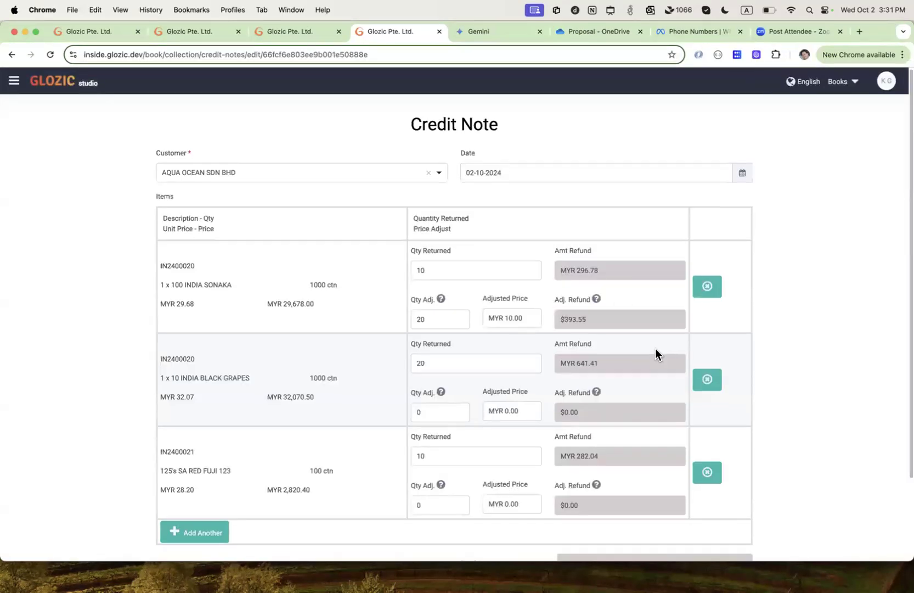
pyautogui.scroll(-5, 655, 351)
pyautogui.click(681, 519)
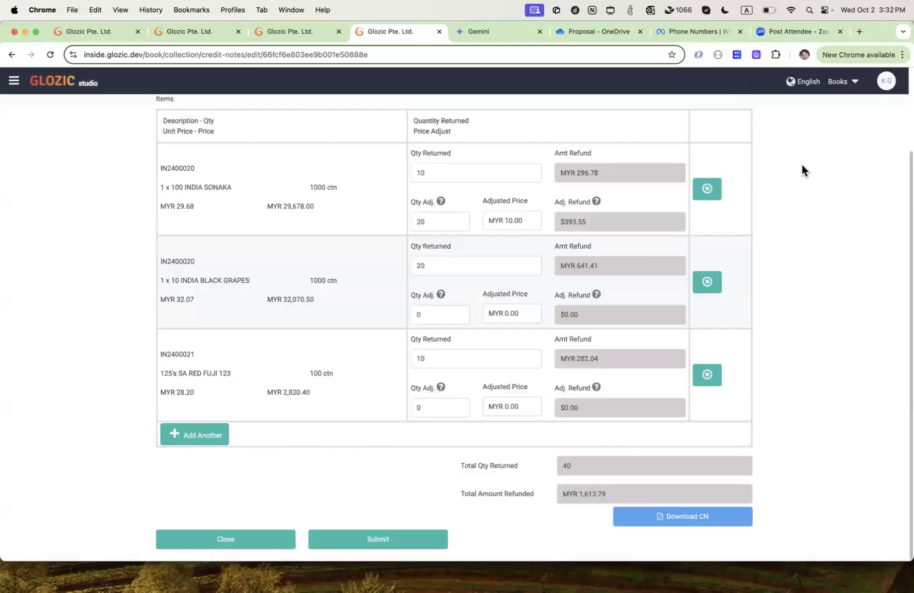
pyautogui.click(804, 167)
pyautogui.click(244, 541)
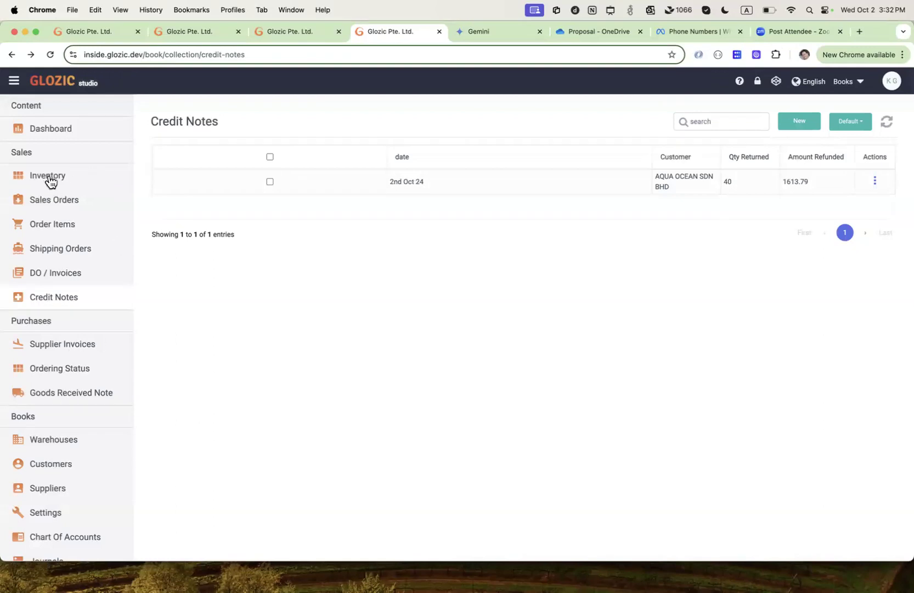
# - View the order items page and return to the dashboard to review inventory and sales performance
pyautogui.click(54, 227)
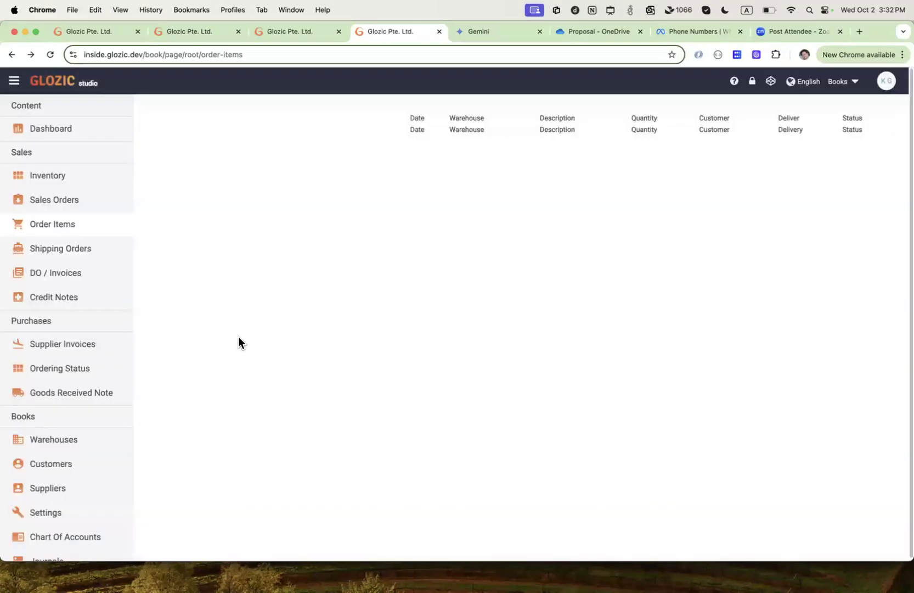
pyautogui.click(62, 132)
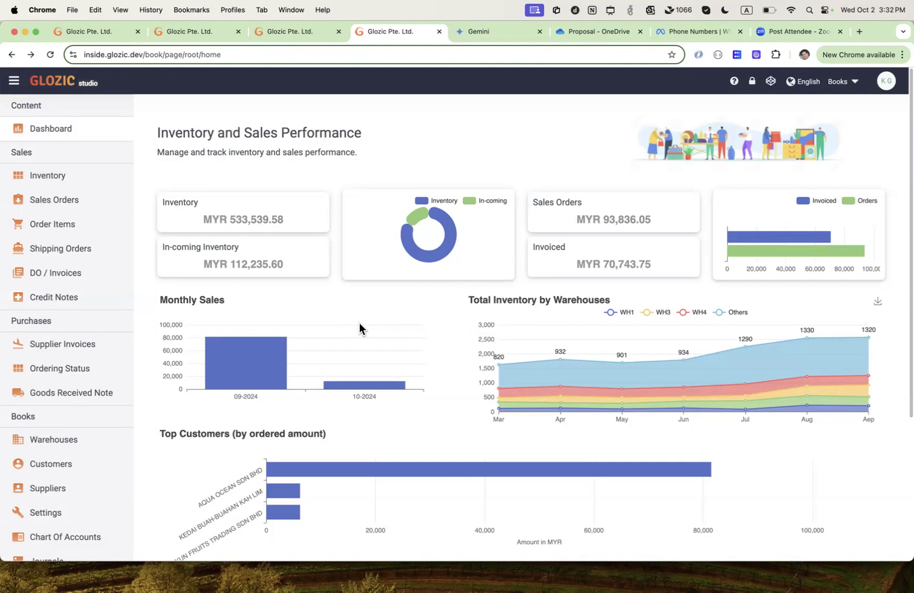
pyautogui.moveTo(447, 252)
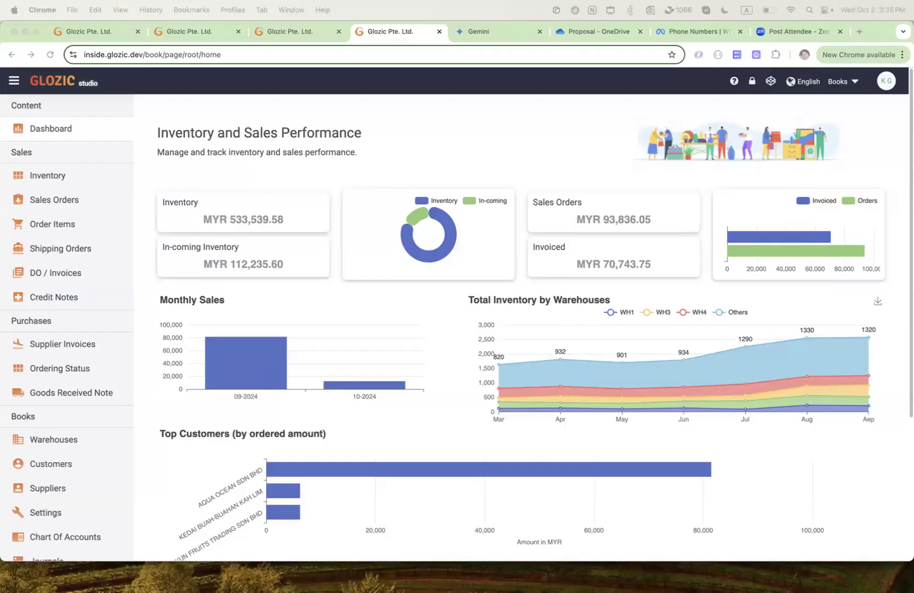
pyautogui.press('XF86AudioRaiseVolume')
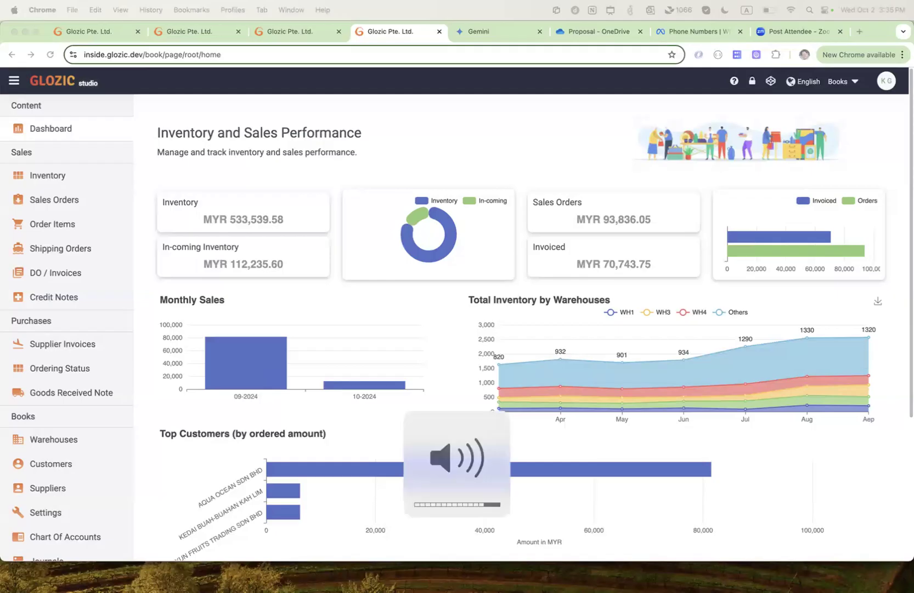